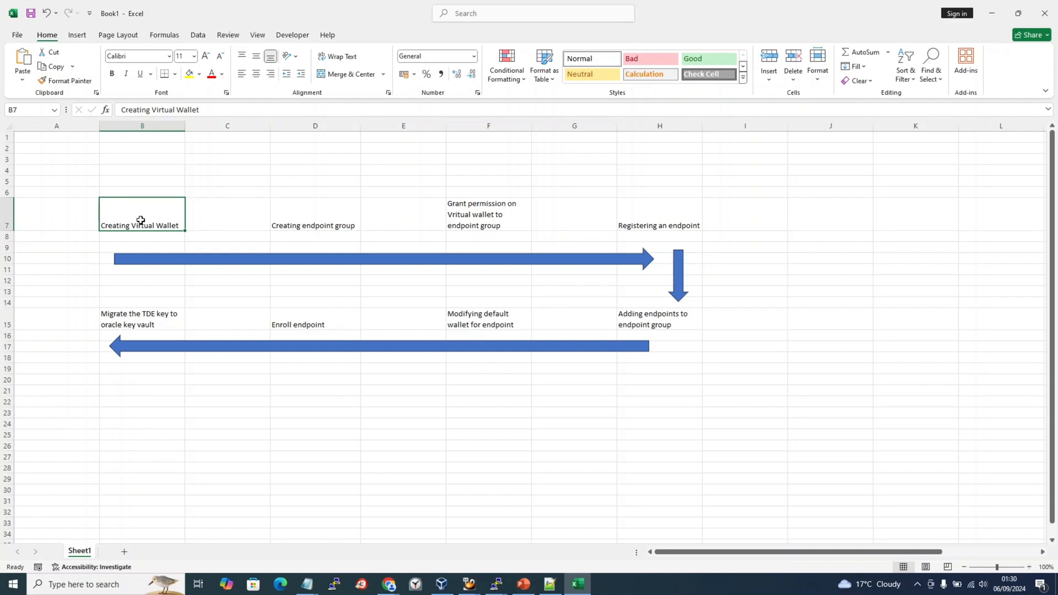
Review the step cells, from Creating endpoint group to Migrate the TDE key.
{"action": "left_click", "coordinate": [349, 225]}
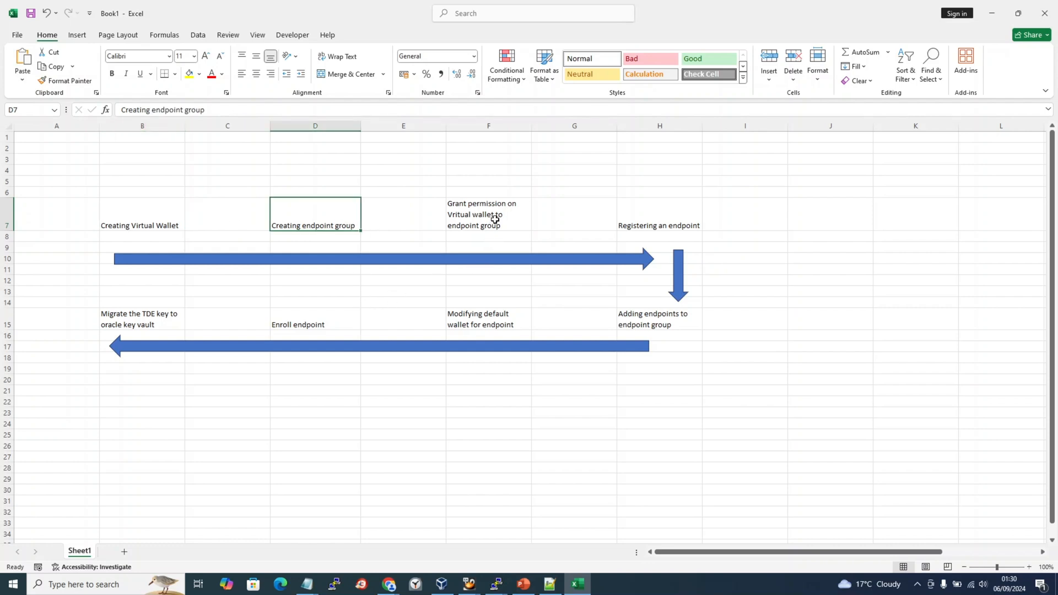
{"action": "left_click", "coordinate": [494, 219]}
{"action": "left_click", "coordinate": [335, 231]}
{"action": "left_click", "coordinate": [494, 225]}
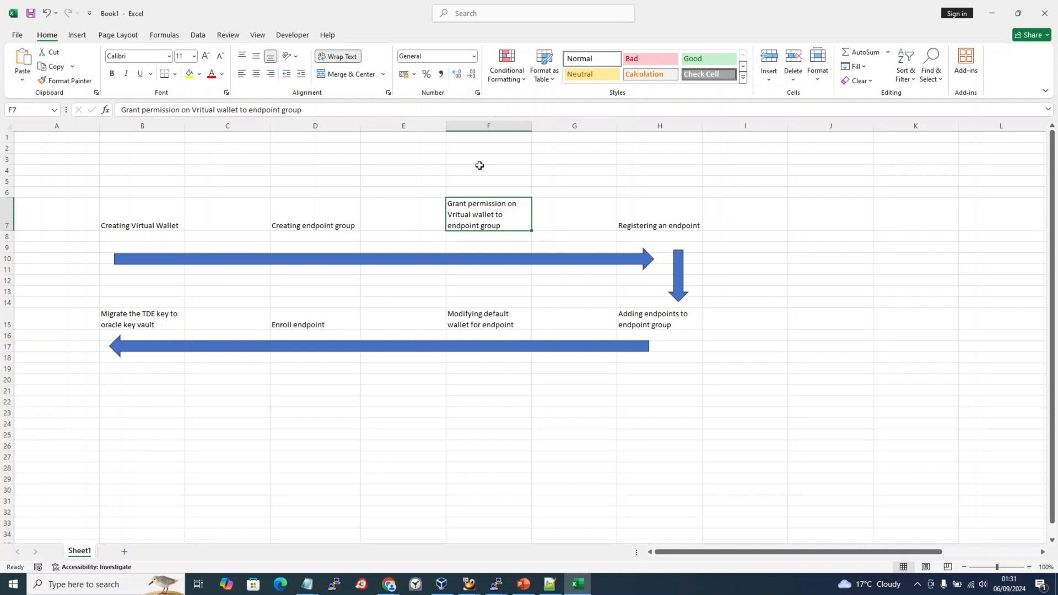
{"action": "left_click", "coordinate": [648, 212]}
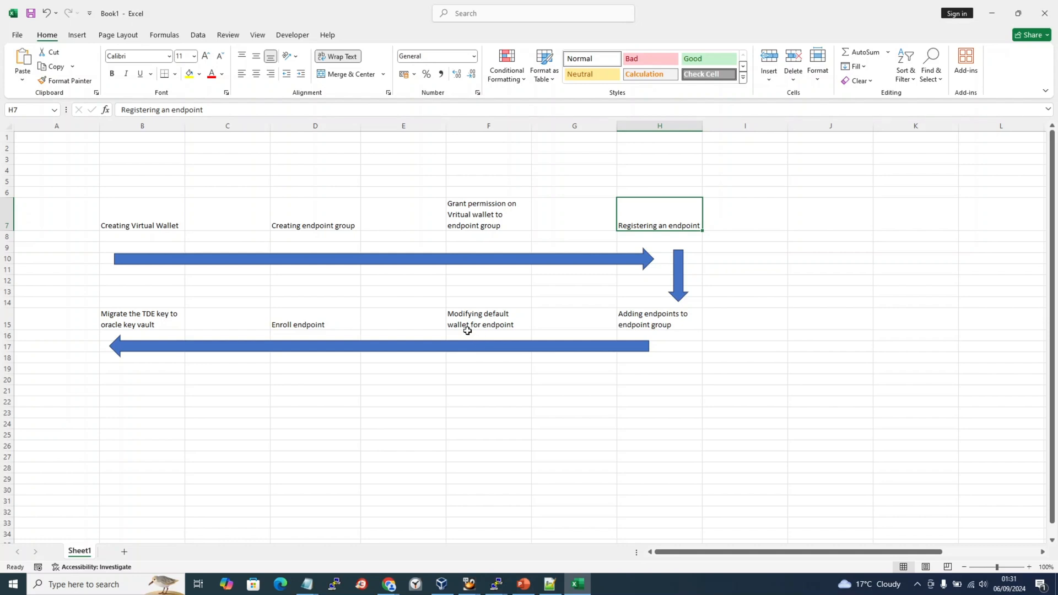
{"action": "left_click", "coordinate": [148, 329]}
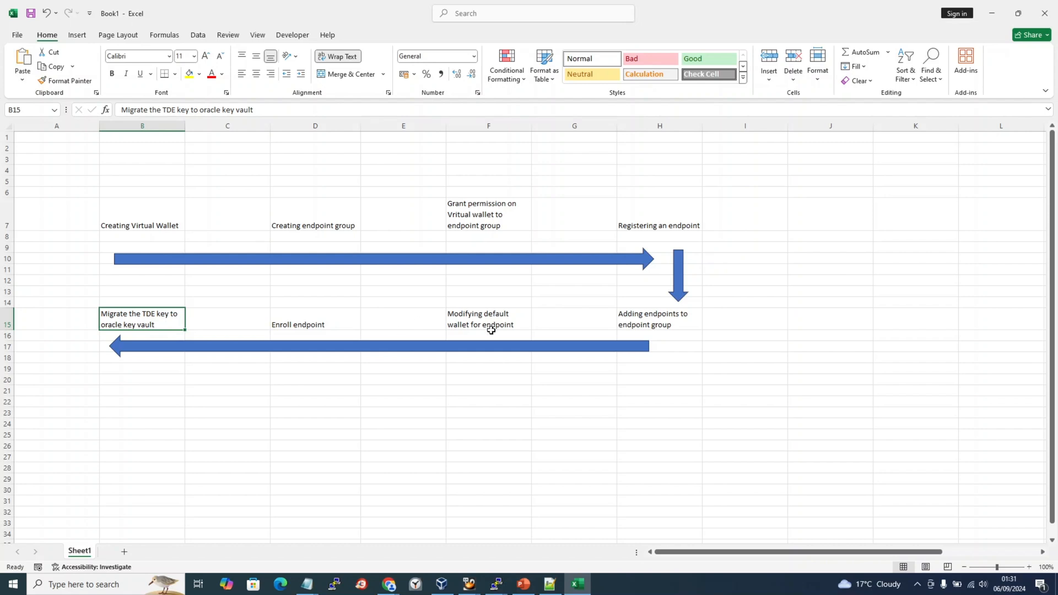
{"action": "left_click", "coordinate": [320, 322]}
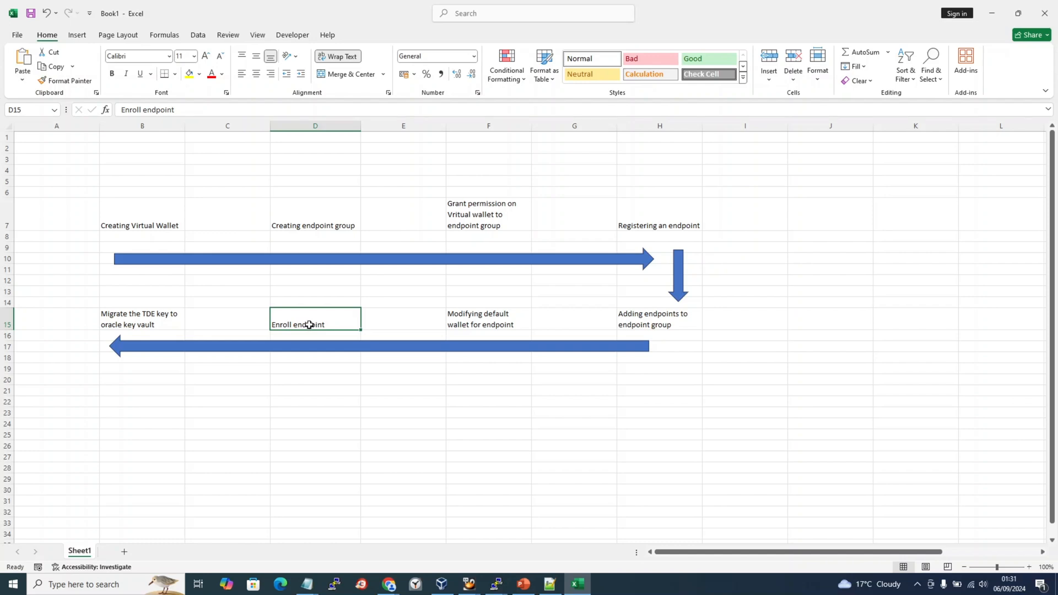
{"action": "left_click", "coordinate": [462, 317]}
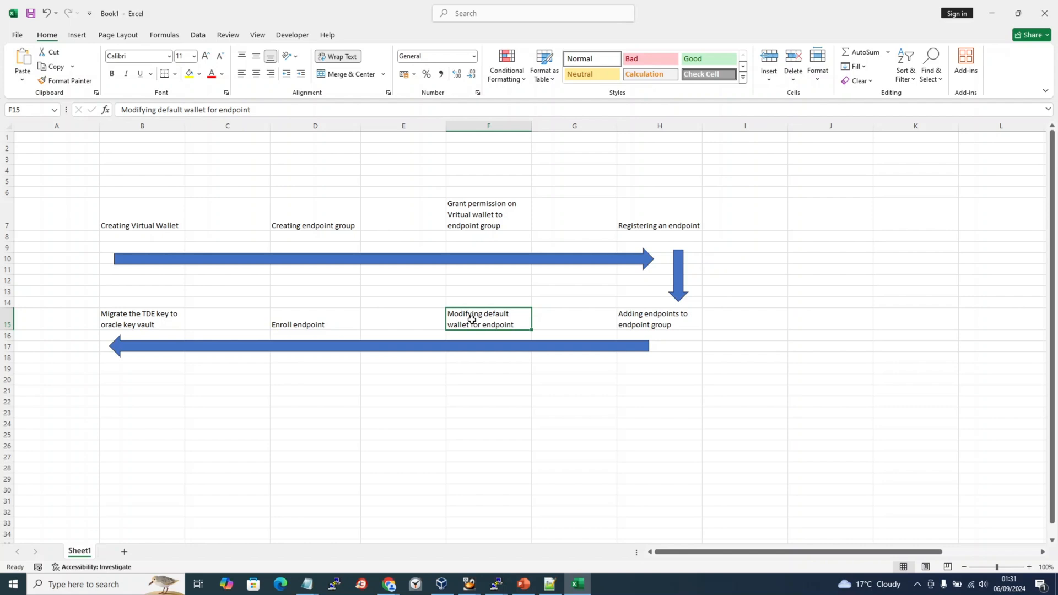
{"action": "left_click", "coordinate": [137, 324]}
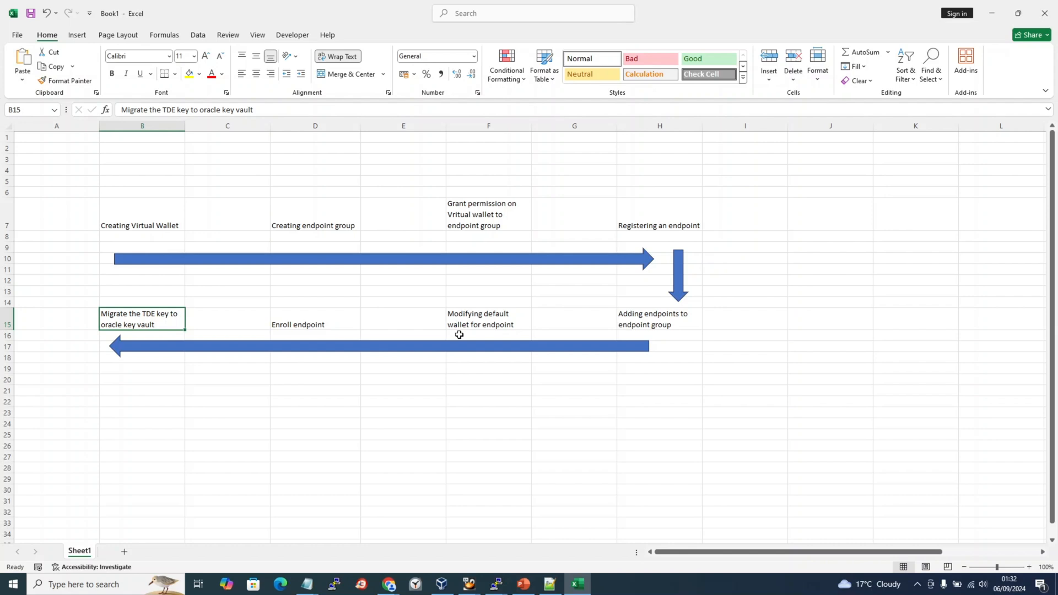
{"action": "left_click", "coordinate": [302, 322]}
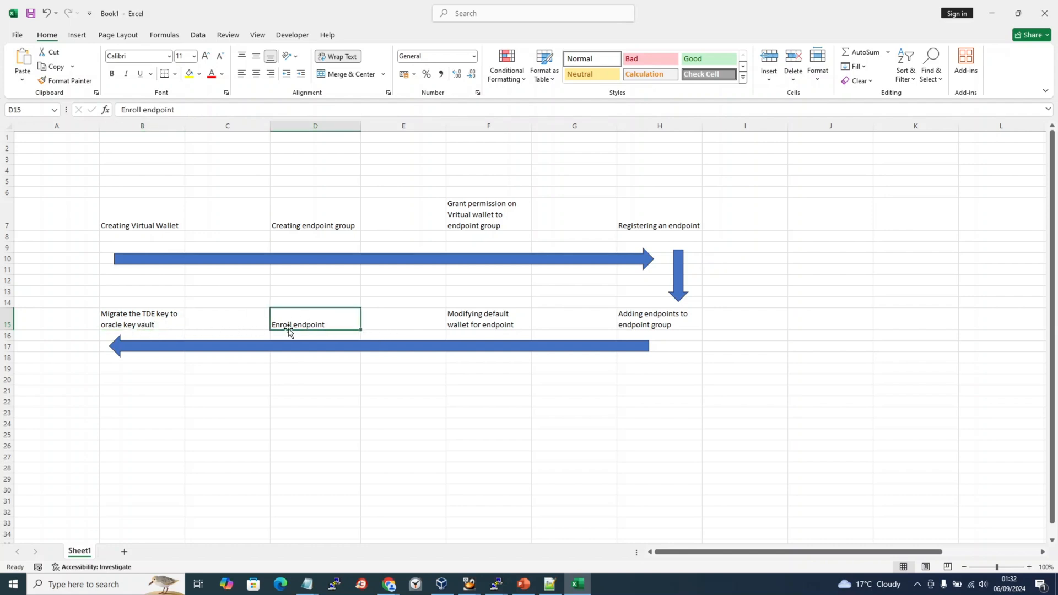
{"action": "left_click", "coordinate": [152, 321]}
{"action": "left_click", "coordinate": [302, 321]}
Fill row B7:H7 plus the Adding endpoints and Modifying default wallet steps grey.
{"action": "left_click_drag", "start_coordinate": [145, 214], "coordinate": [678, 217]}
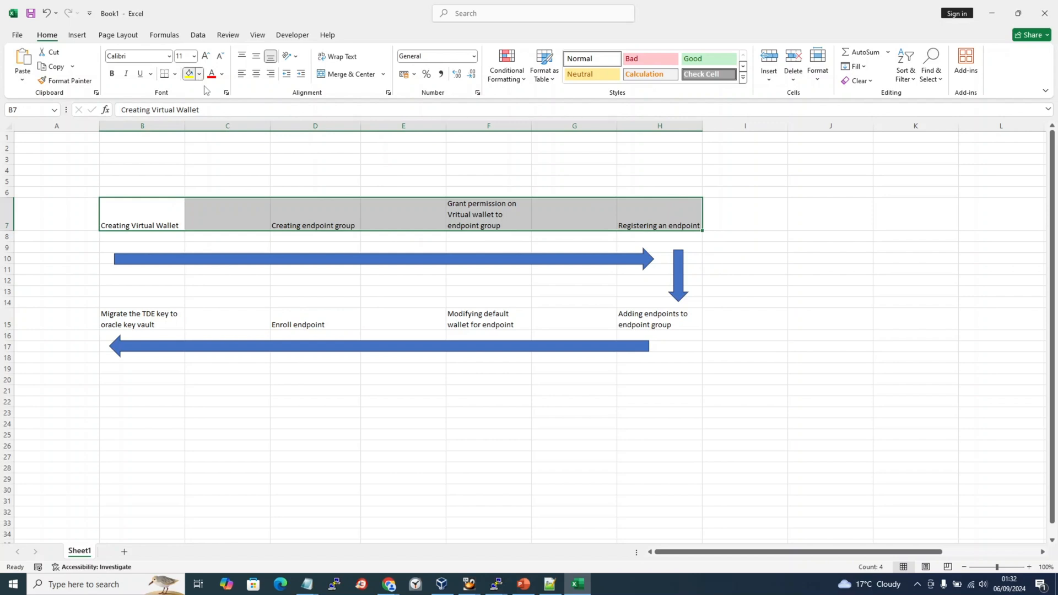
{"action": "left_click", "coordinate": [199, 74]}
{"action": "left_click", "coordinate": [191, 131]}
{"action": "left_click", "coordinate": [622, 317]}
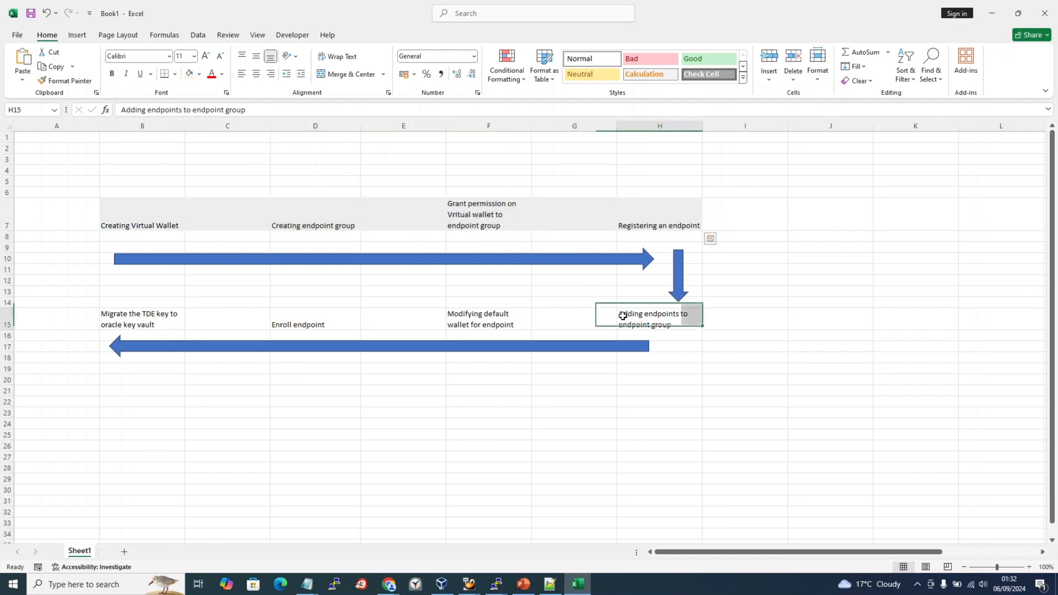
{"action": "left_click", "coordinate": [188, 75]}
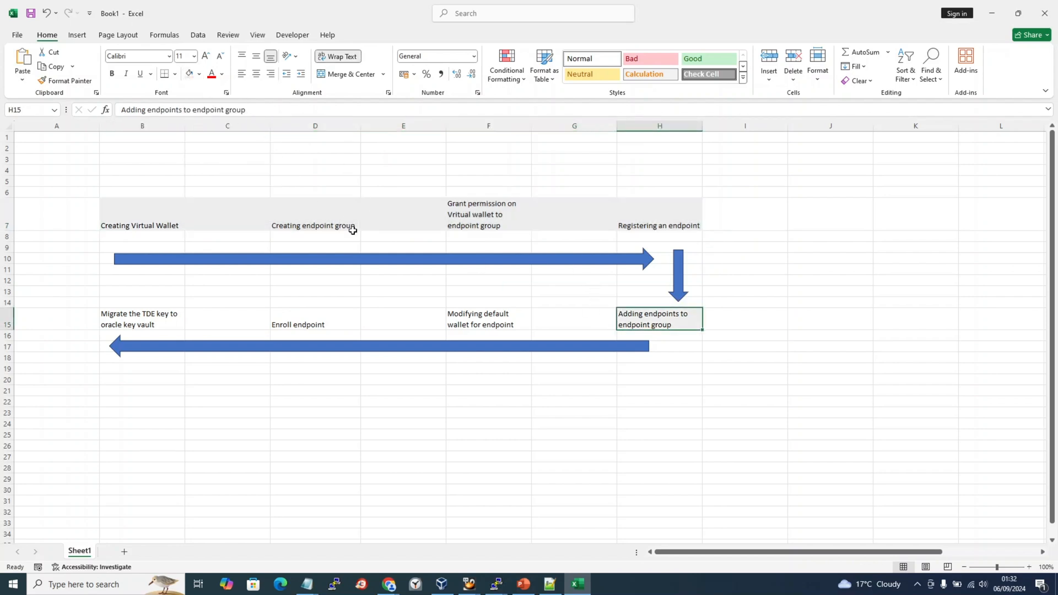
{"action": "left_click", "coordinate": [469, 322]}
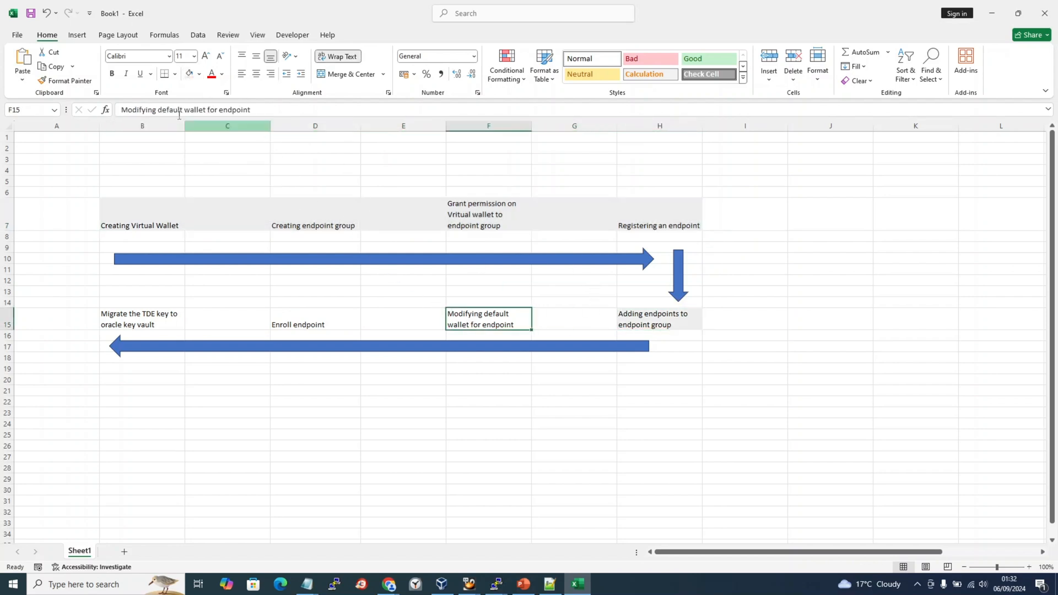
{"action": "left_click", "coordinate": [187, 74]}
Fill the Enroll endpoint and Migrate the TDE key steps gold.
{"action": "mouse_move", "coordinate": [296, 319]}
{"action": "left_mouse_down"}
{"action": "mouse_move", "coordinate": [217, 314]}
{"action": "mouse_move", "coordinate": [298, 319]}
{"action": "left_mouse_up"}
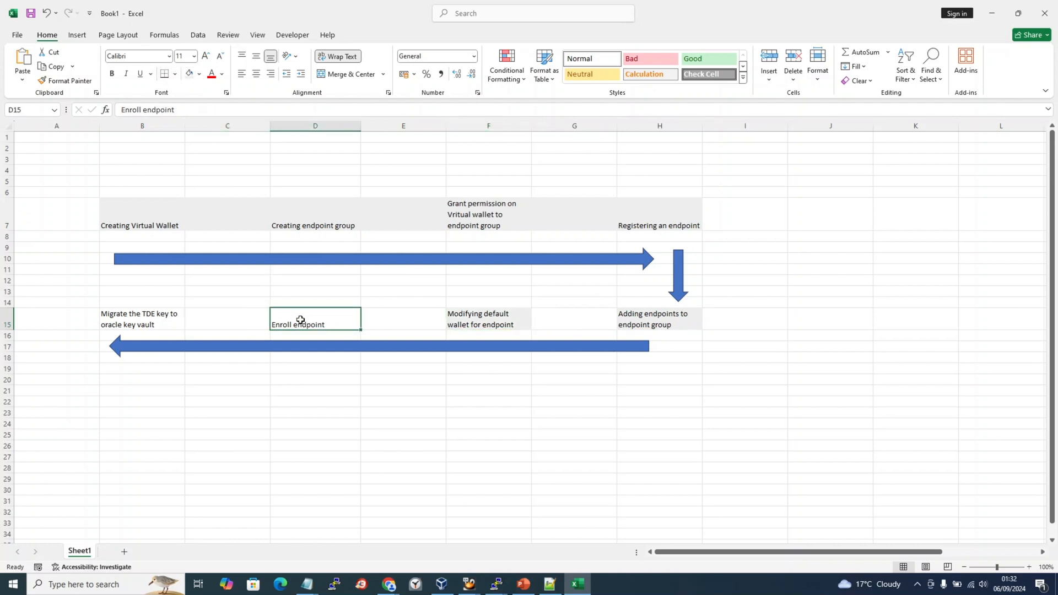
{"action": "left_click", "coordinate": [199, 74]}
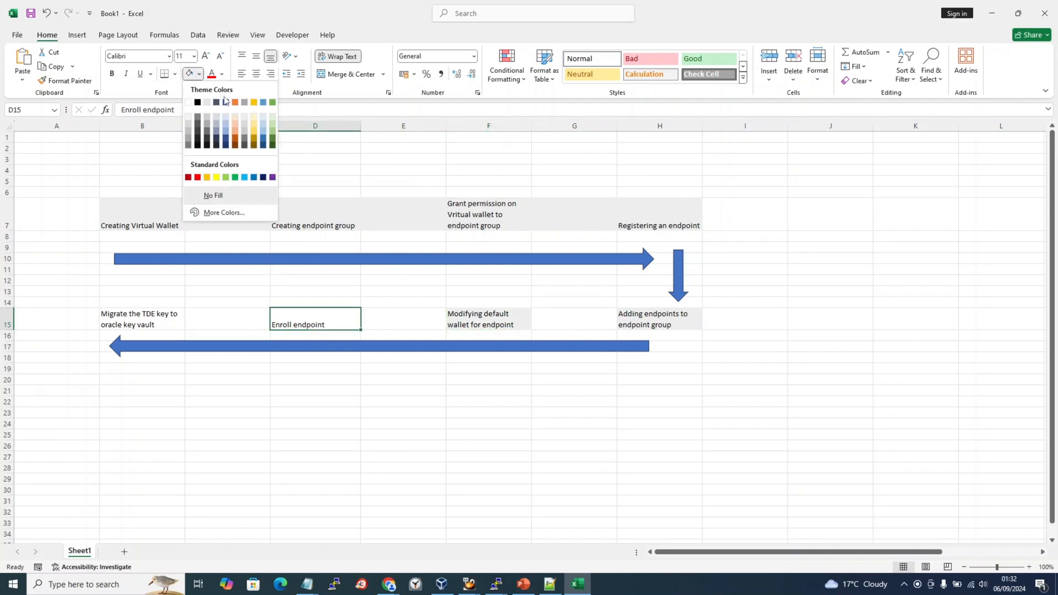
{"action": "left_click", "coordinate": [254, 102]}
{"action": "left_click", "coordinate": [137, 330]}
{"action": "left_click", "coordinate": [144, 318]}
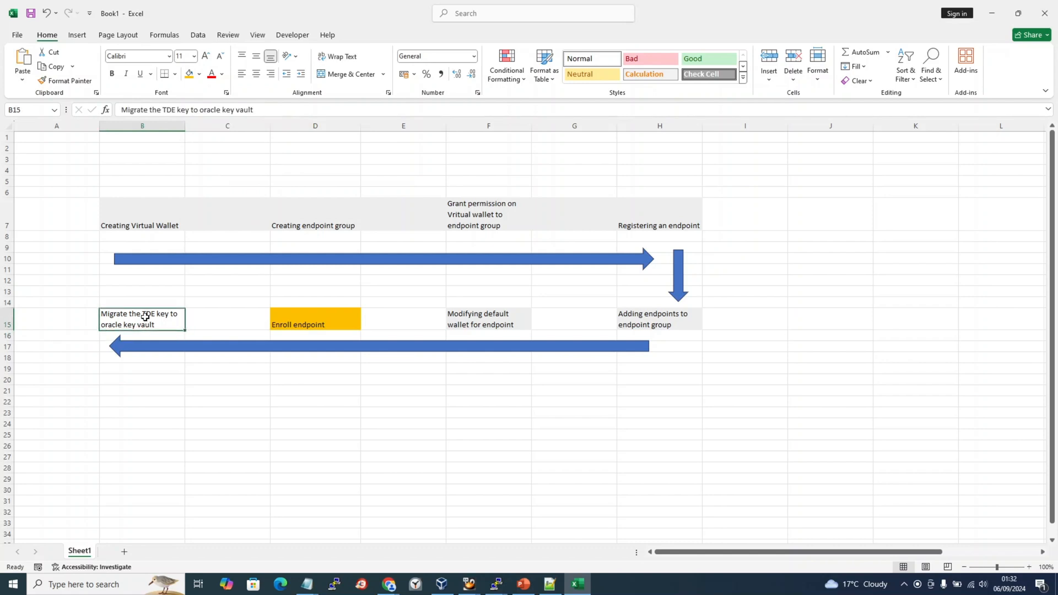
{"action": "left_click", "coordinate": [189, 74]}
Format-paint blank C3 onto gap cells C7, E7 and G7 to clear their grey fill.
{"action": "left_click", "coordinate": [331, 228]}
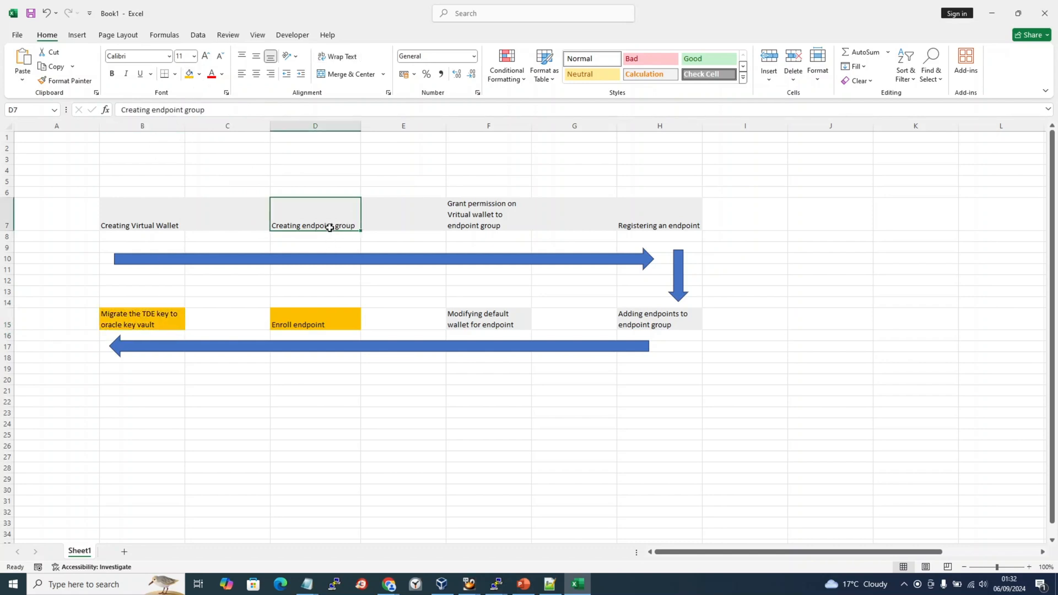
{"action": "left_click", "coordinate": [329, 316]}
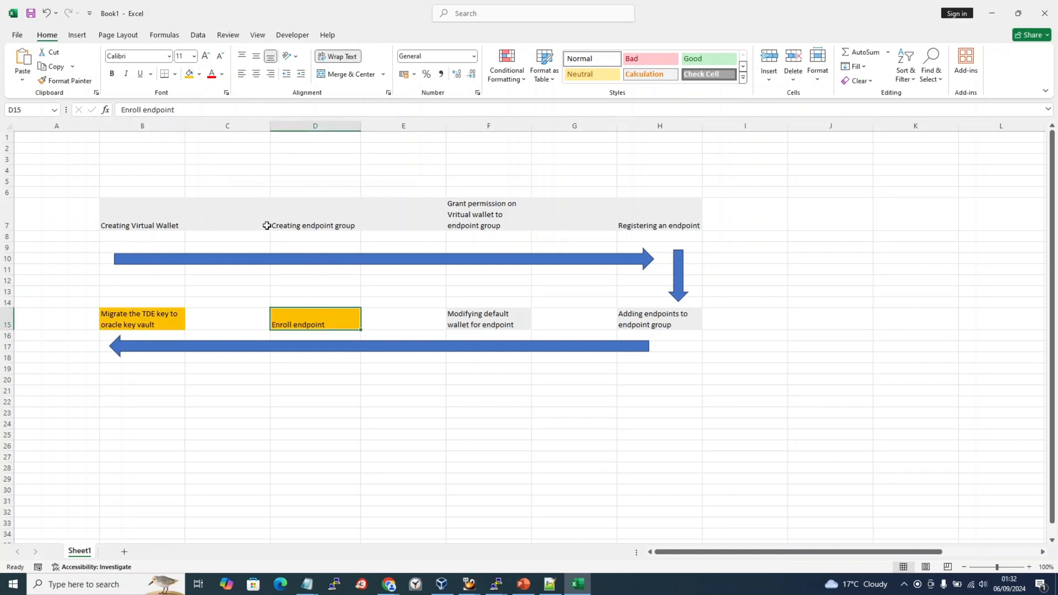
{"action": "left_click", "coordinate": [251, 219]}
{"action": "left_click", "coordinate": [230, 159]}
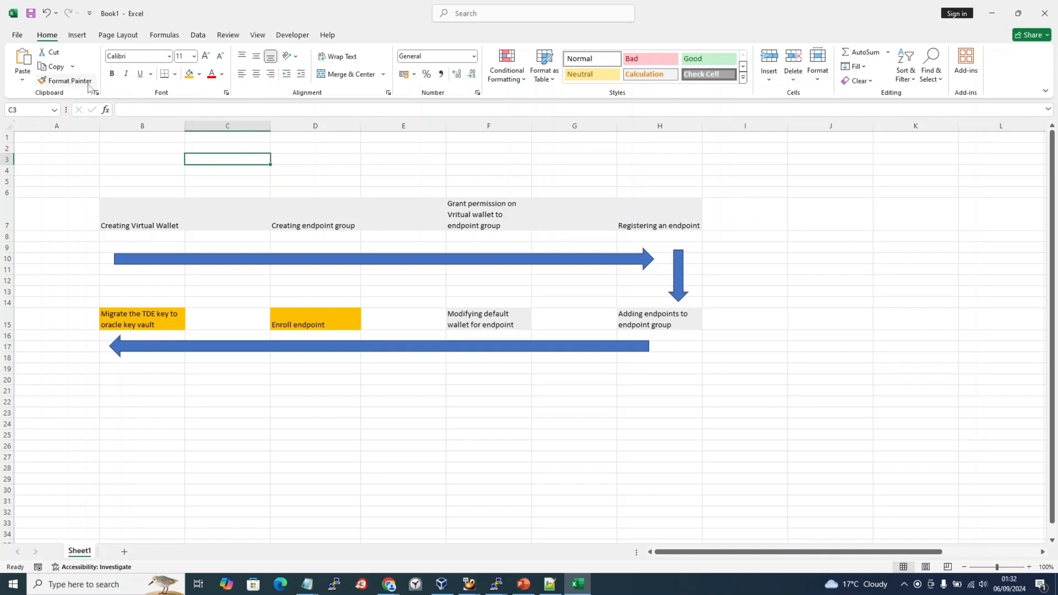
{"action": "left_click", "coordinate": [64, 80]}
{"action": "left_click", "coordinate": [210, 204]}
{"action": "left_click", "coordinate": [74, 82]}
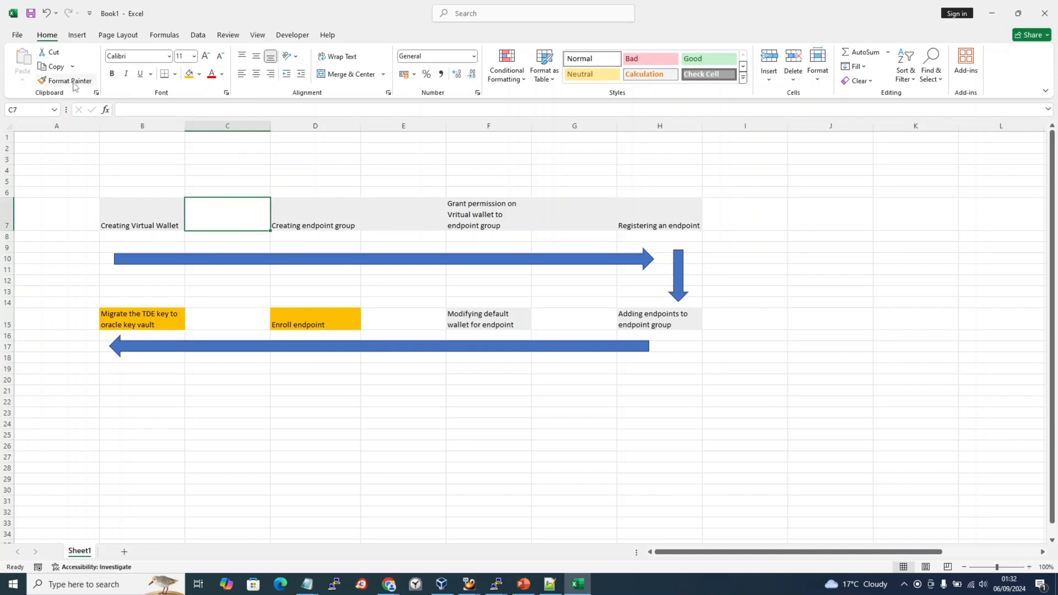
{"action": "left_click", "coordinate": [366, 208]}
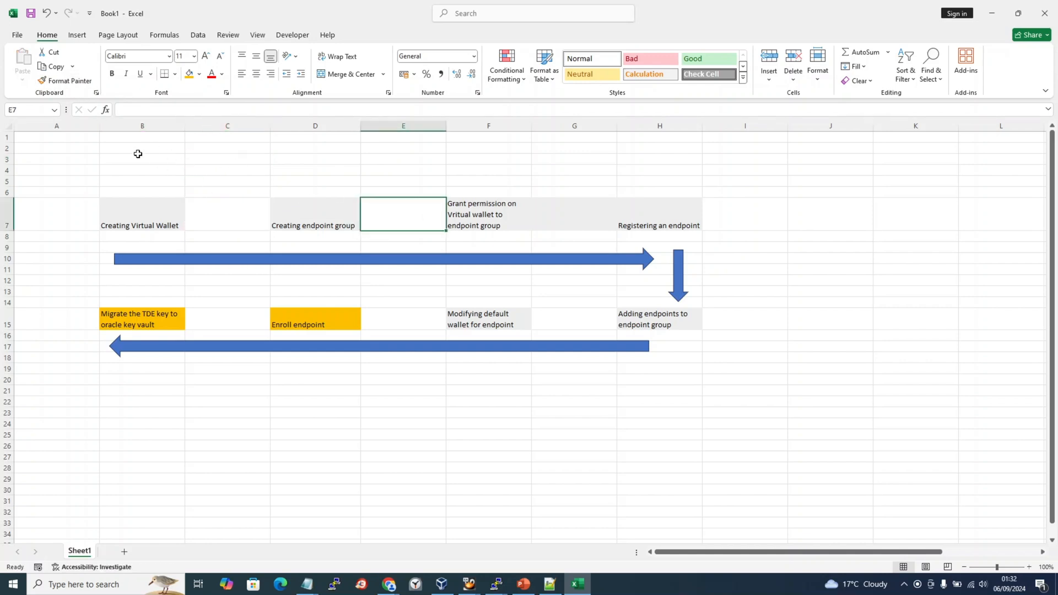
{"action": "left_click", "coordinate": [65, 80]}
{"action": "left_click", "coordinate": [569, 221]}
{"action": "left_click", "coordinate": [568, 360]}
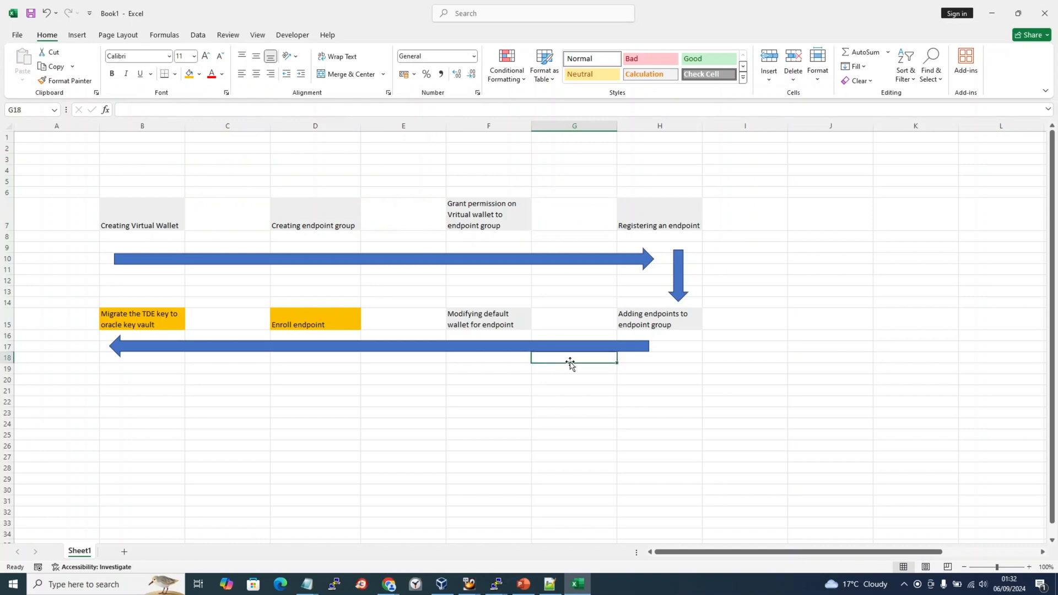
{"action": "left_click", "coordinate": [297, 217]}
Add a grey legend cell in B23 reading 'On Web Console GUI (OKV)'.
{"action": "key", "text": "ctrl+c"}
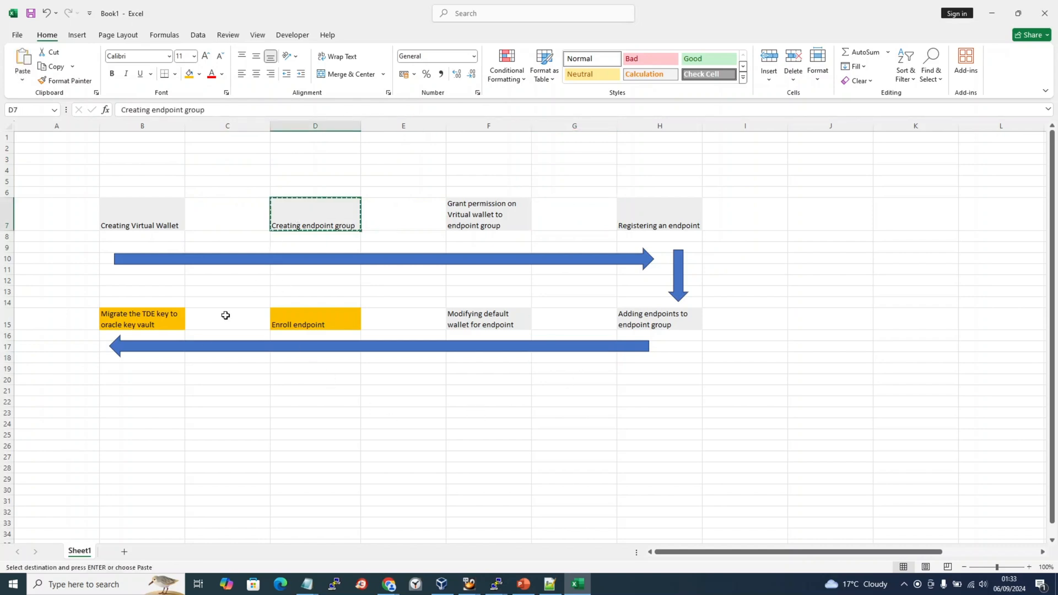
{"action": "left_click", "coordinate": [126, 408]}
{"action": "key", "text": "ctrl+v"}
{"action": "key", "text": "Escape"}
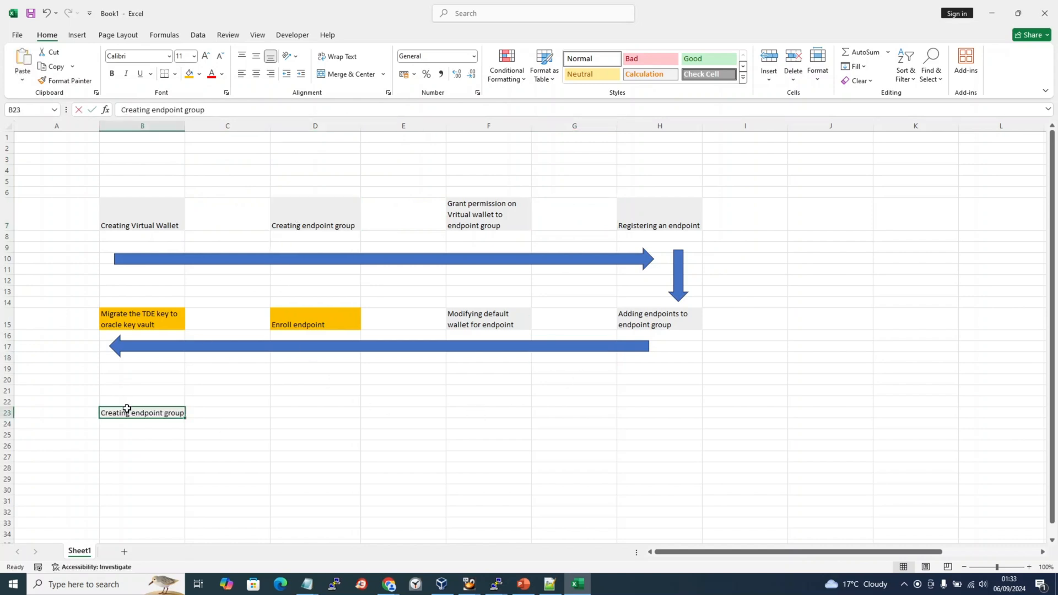
{"action": "type", "text": "On Web Conso"}
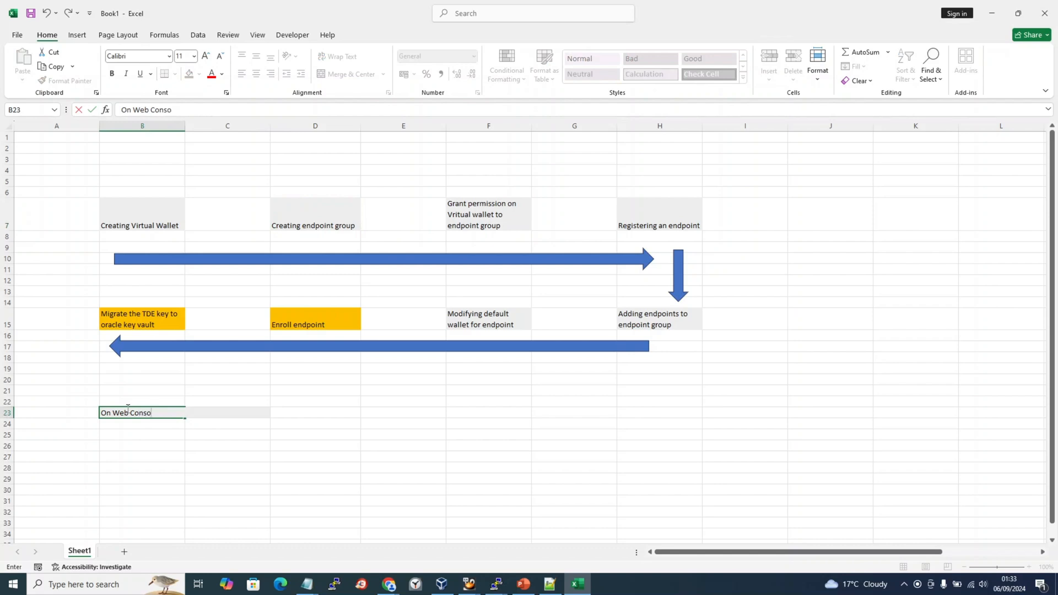
{"action": "type", "text": "le GUI (OKV)"}
{"action": "key", "text": "Return"}
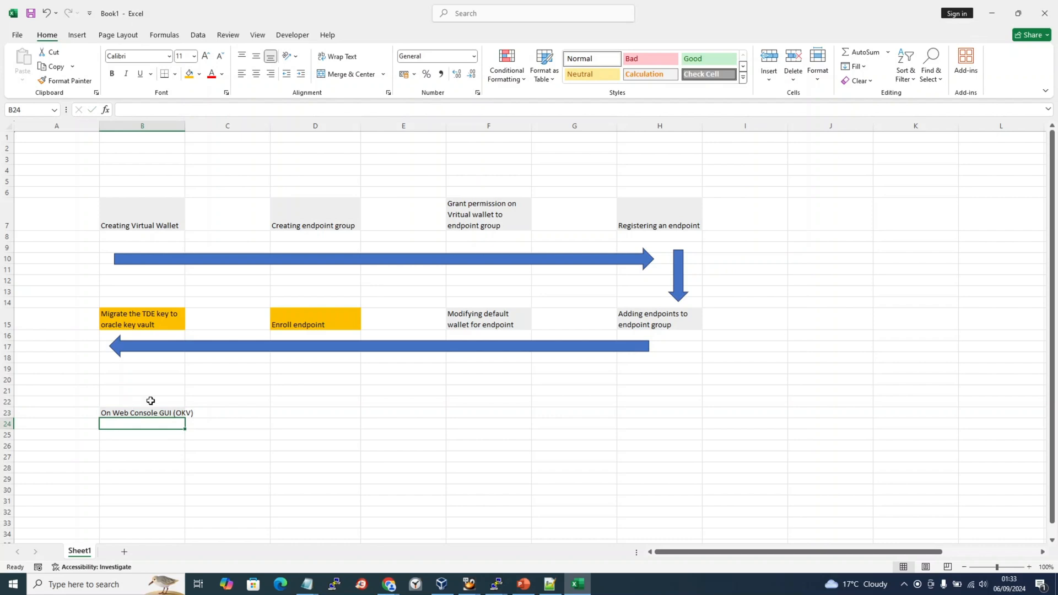
Add a gold legend cell in B25 reading 'On the client machine (db server)'.
{"action": "left_click", "coordinate": [329, 319]}
{"action": "key", "text": "ctrl+c"}
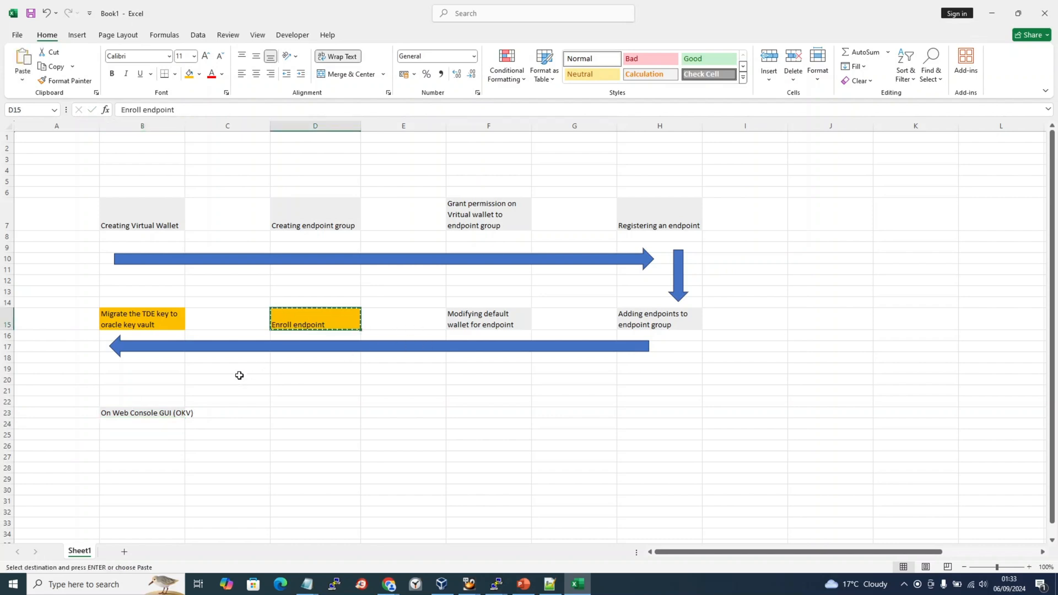
{"action": "left_click", "coordinate": [154, 434]}
{"action": "key", "text": "ctrl+v"}
{"action": "type", "text": "On"}
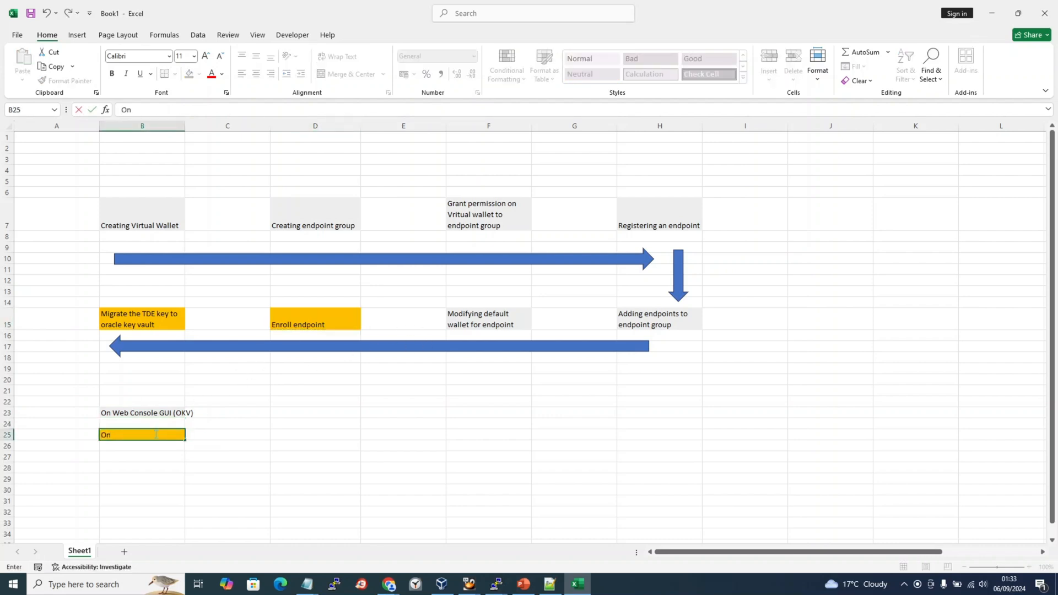
{"action": "type", "text": " the client machine (db server)"}
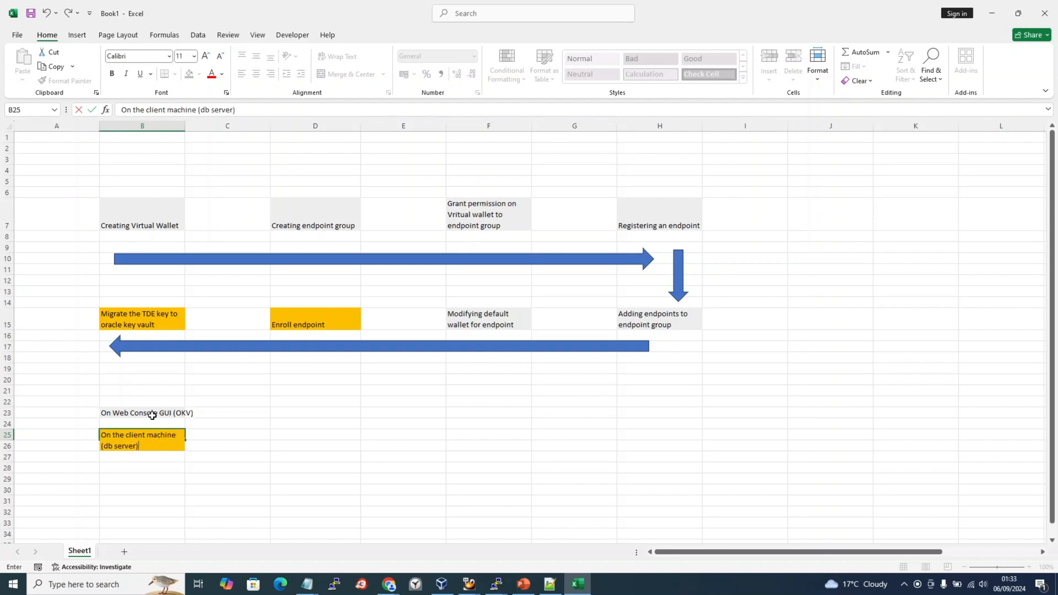
{"action": "key", "text": "Return"}
{"action": "left_click", "coordinate": [238, 422]}
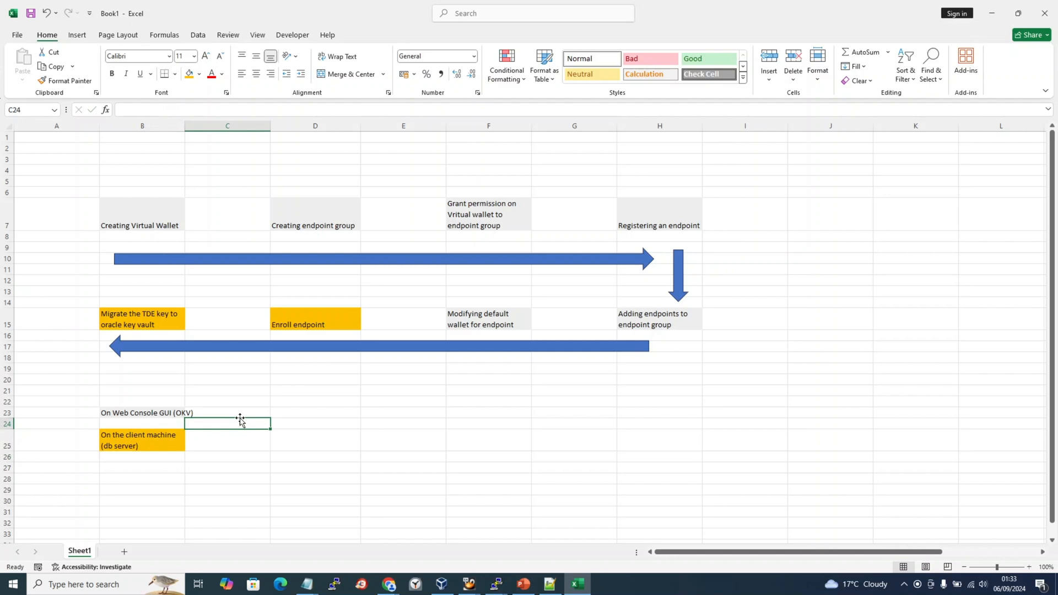
Widen column B so the legend labels fit.
{"action": "left_click", "coordinate": [172, 411]}
{"action": "left_click_drag", "start_coordinate": [184, 126], "coordinate": [198, 126]}
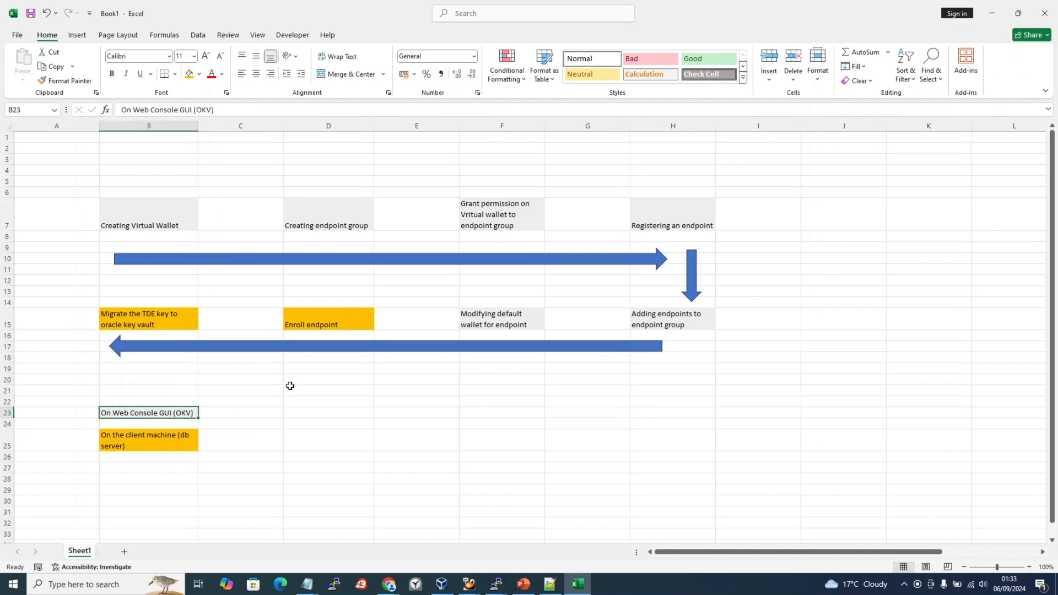
{"action": "left_click", "coordinate": [371, 458]}
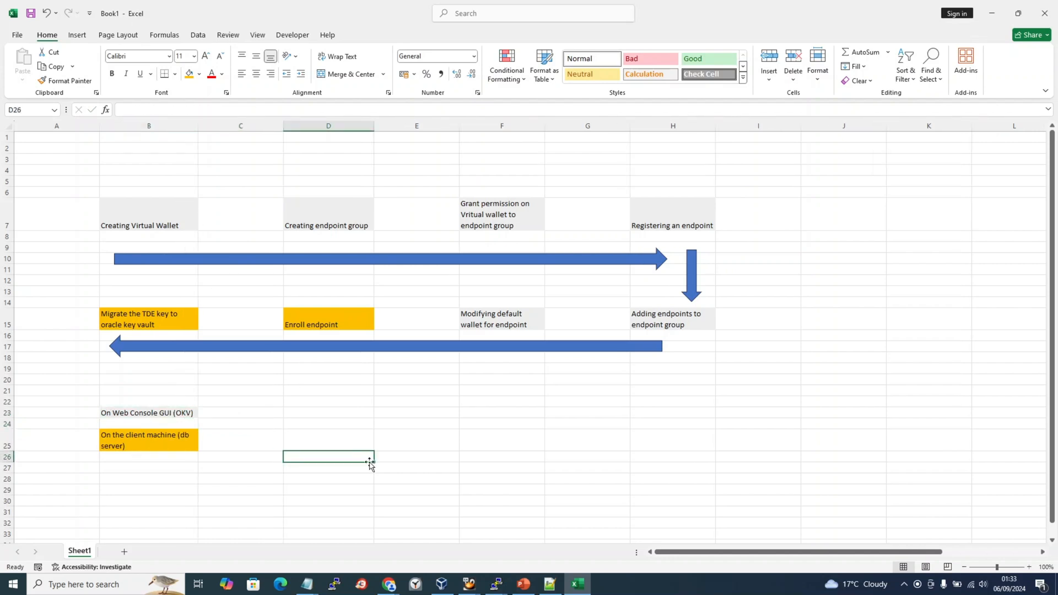
{"action": "left_click", "coordinate": [472, 589]}
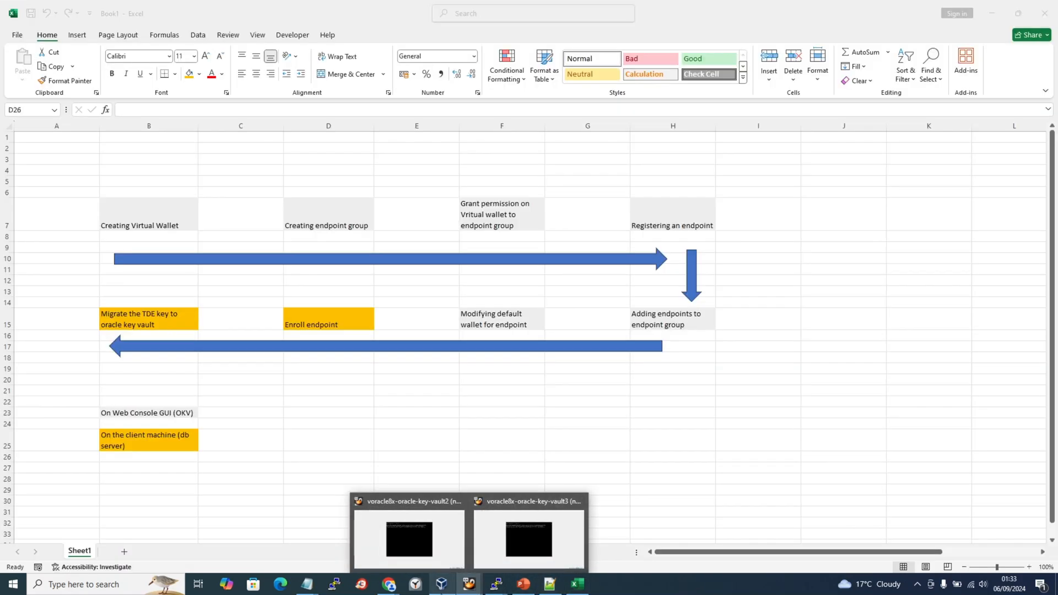
Bring VirtualBox Manager forward to see both key vault VMs running.
{"action": "left_click", "coordinate": [442, 584]}
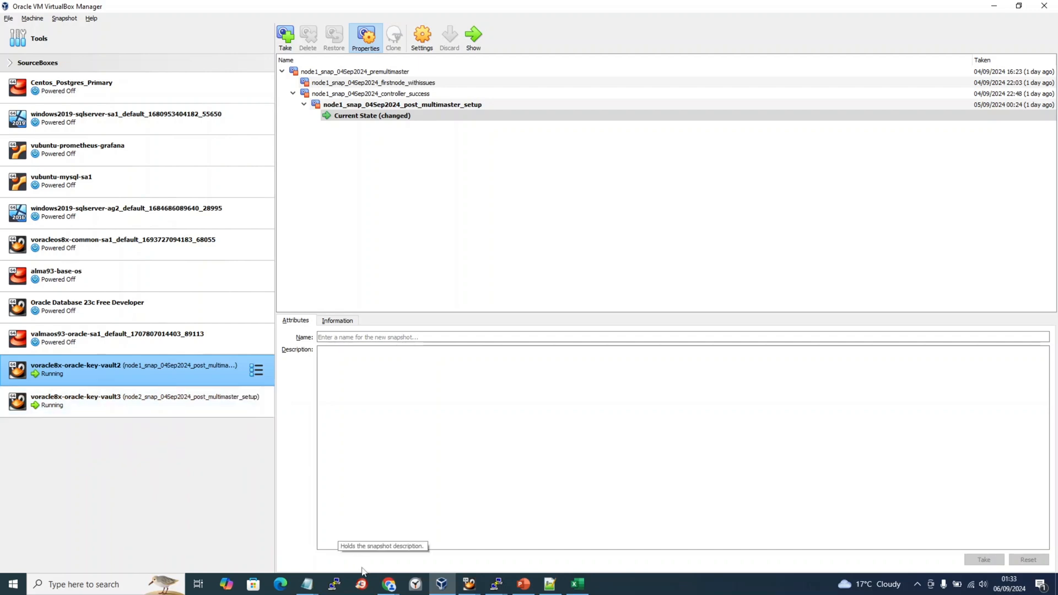
Log in to the Key Vault console as admin with the administrator password.
{"action": "mouse_move", "coordinate": [390, 588]}
{"action": "left_click", "coordinate": [479, 561]}
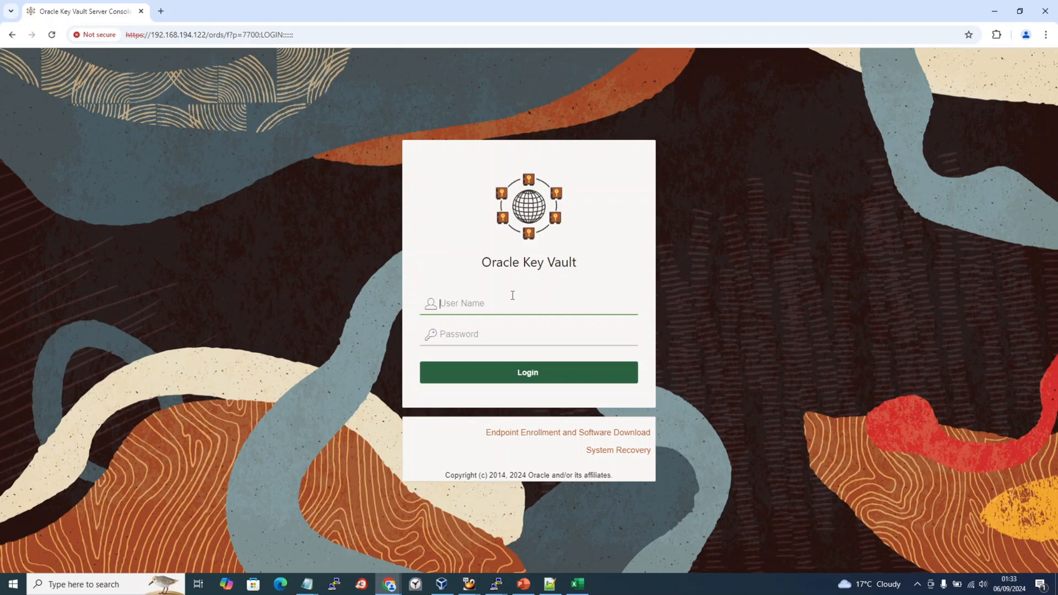
{"action": "type", "text": "admin"}
{"action": "key", "text": "Tab"}
{"action": "type", "text": "Welcome1"}
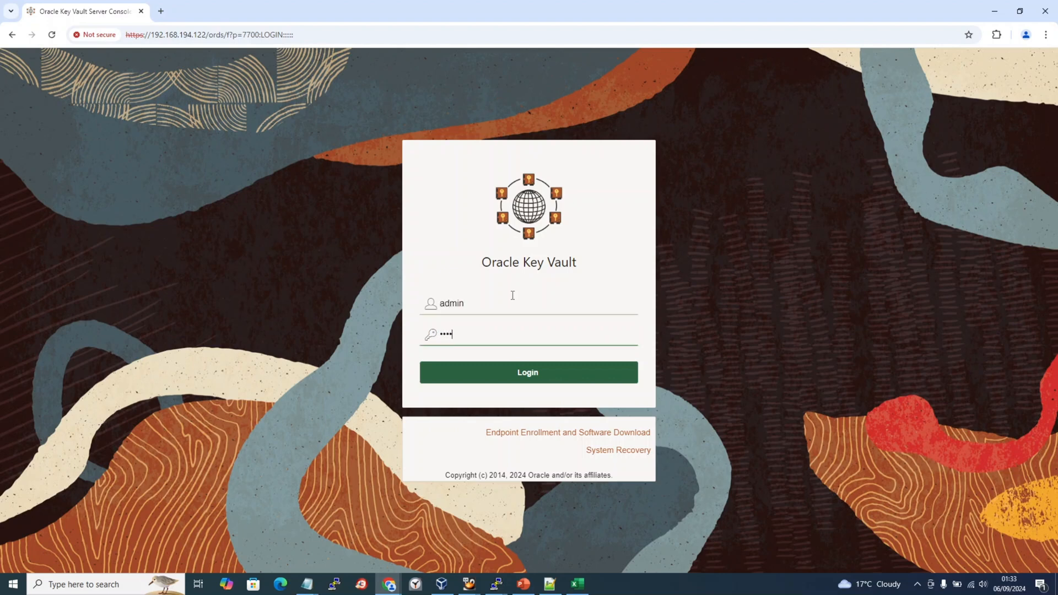
{"action": "type", "text": "#"}
{"action": "key", "text": "Return"}
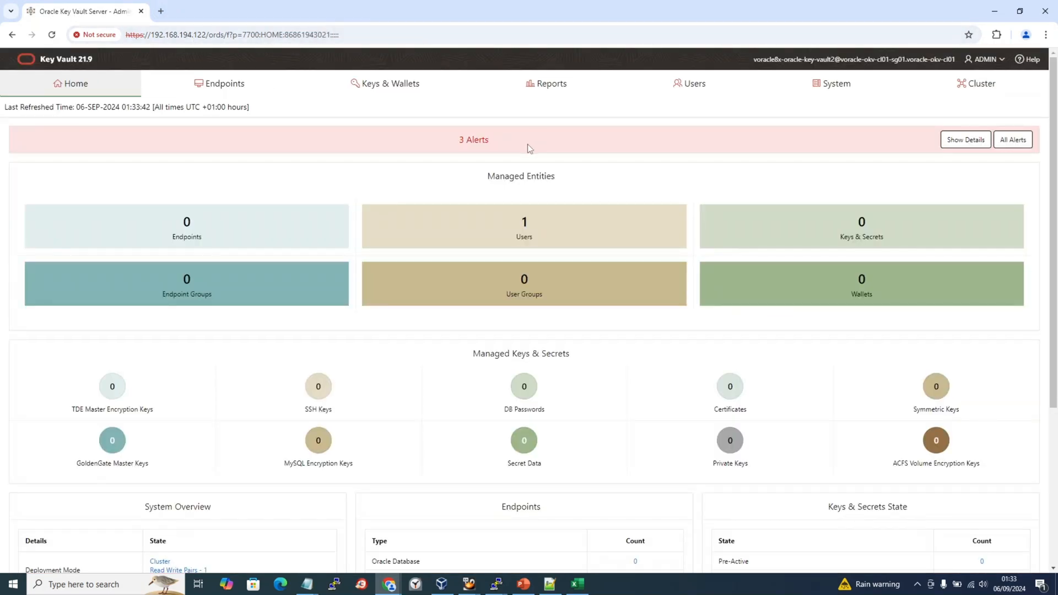
Expand the 3 alerts' details, then view Cluster Management with both nodes ACTIVE.
{"action": "left_click", "coordinate": [964, 141]}
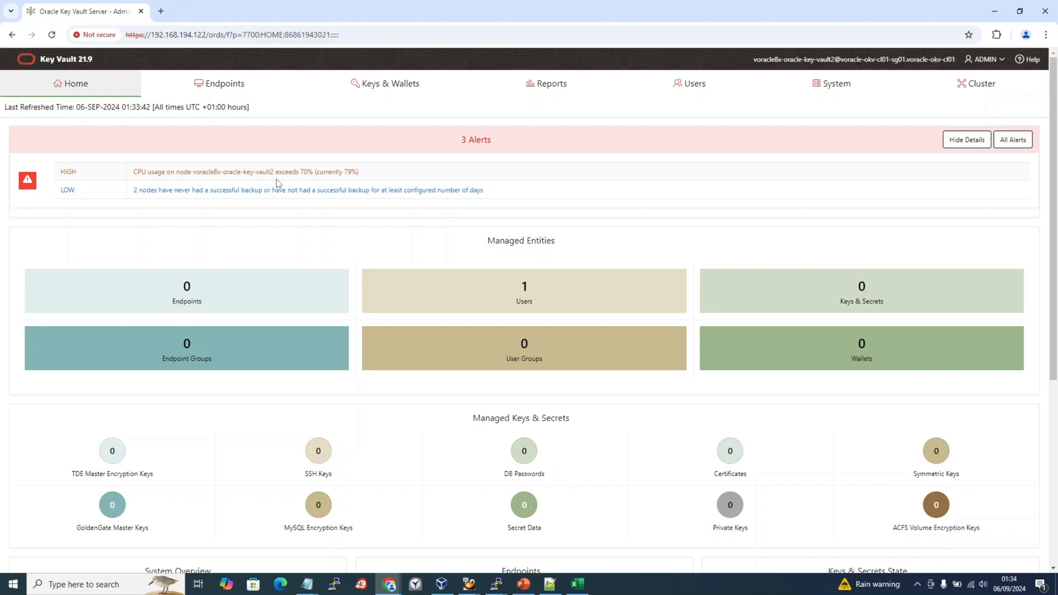
{"action": "left_click", "coordinate": [963, 91]}
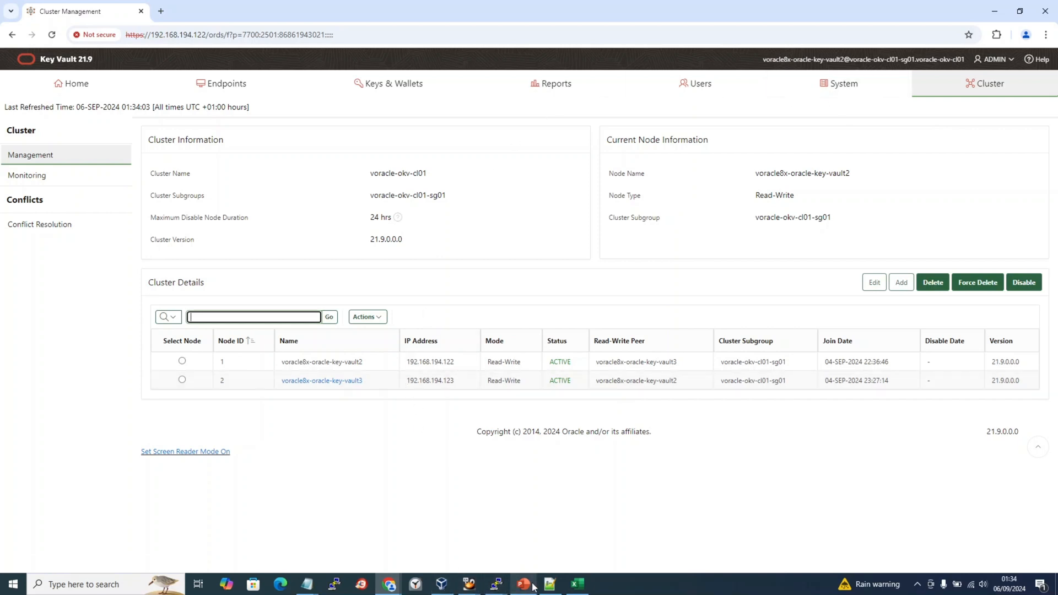
{"action": "mouse_move", "coordinate": [307, 585]}
{"action": "mouse_move", "coordinate": [344, 552]}
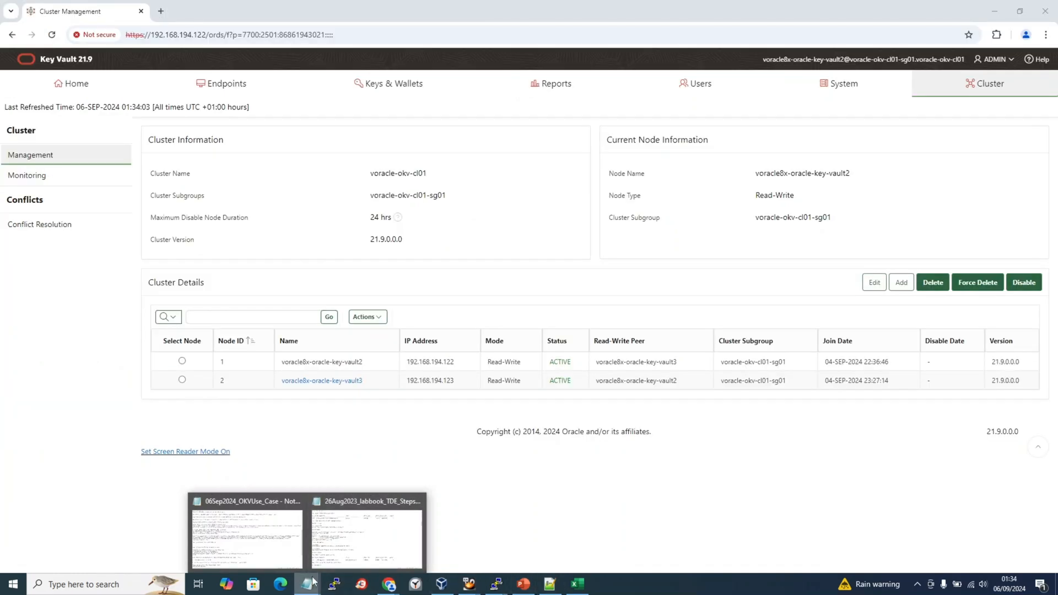
Bring up the 06Sep2024_OKVUse_Case notes and look over the Step 1 login line.
{"action": "left_click", "coordinate": [258, 558]}
{"action": "scroll", "coordinate": [159, 217], "scroll_direction": "up", "scroll_amount": 10}
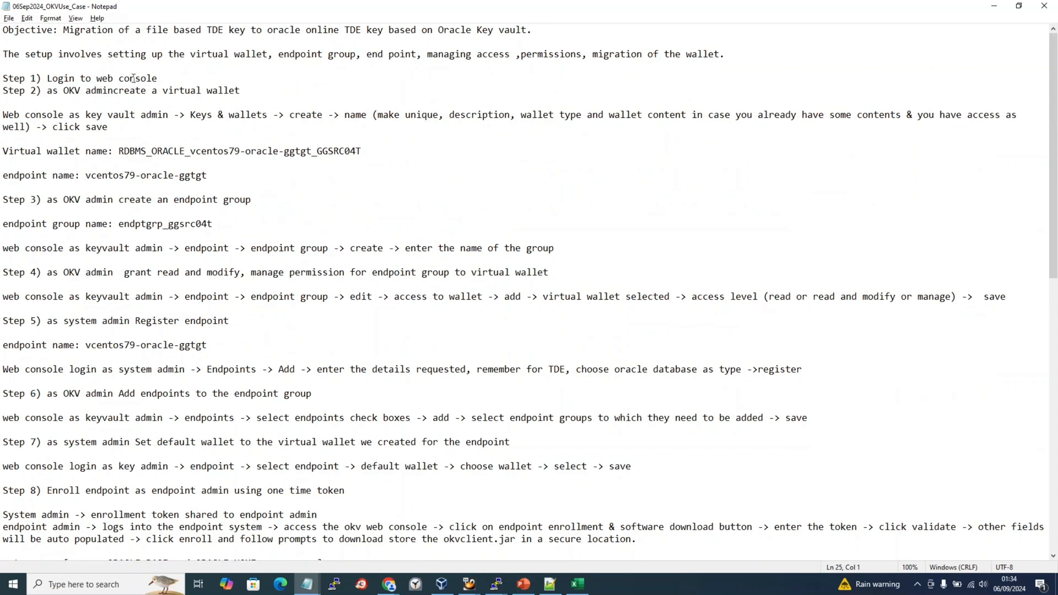
{"action": "left_click", "coordinate": [156, 79]}
{"action": "left_click_drag", "start_coordinate": [156, 79], "coordinate": [1, 65]}
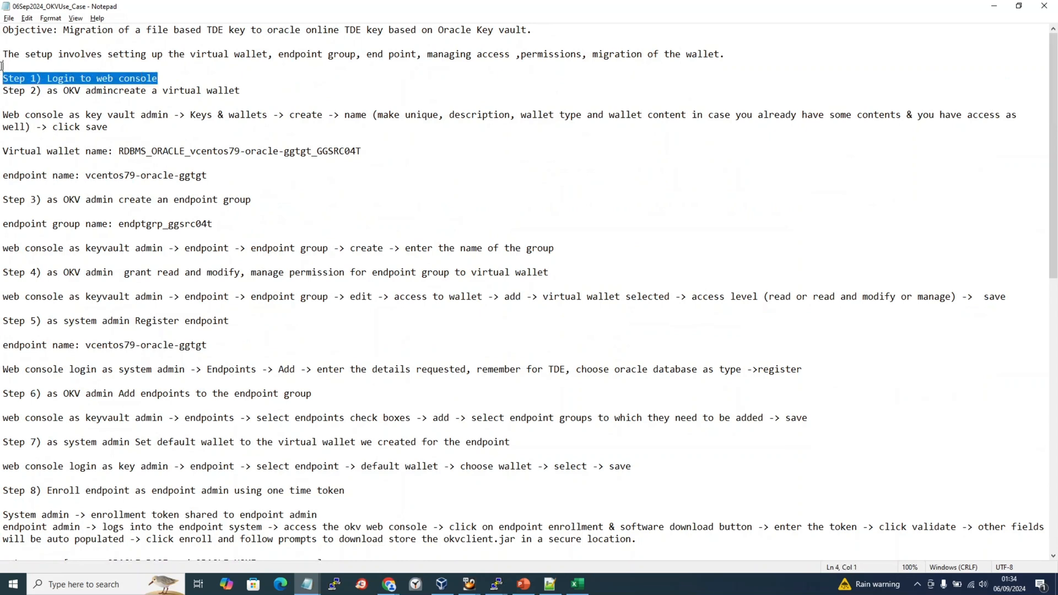
{"action": "left_click", "coordinate": [166, 63]}
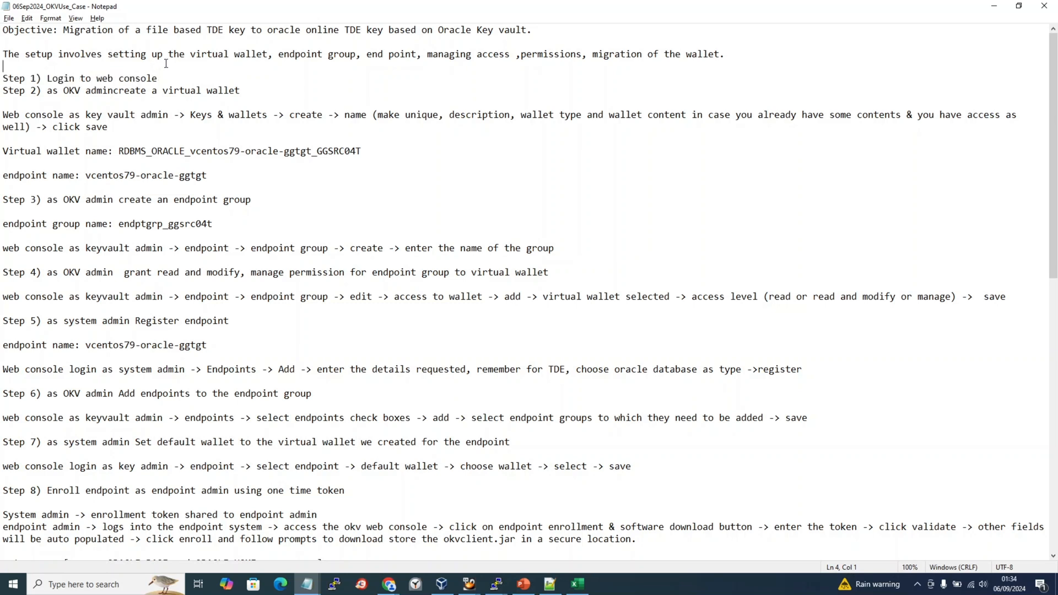
Add 'admin (okv admin) << system admin and Audit manager roles to the OKV admin.' below the summary.
{"action": "left_click", "coordinate": [742, 58]}
{"action": "key", "text": "Return"}
{"action": "key", "text": "Return"}
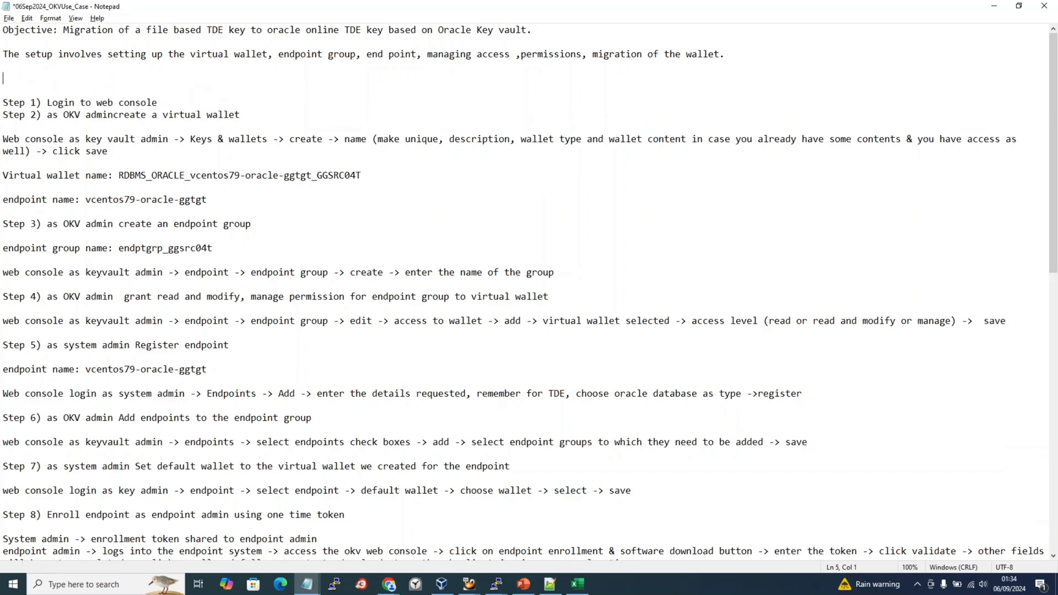
{"action": "type", "text": "admin (okv admin) << sus"}
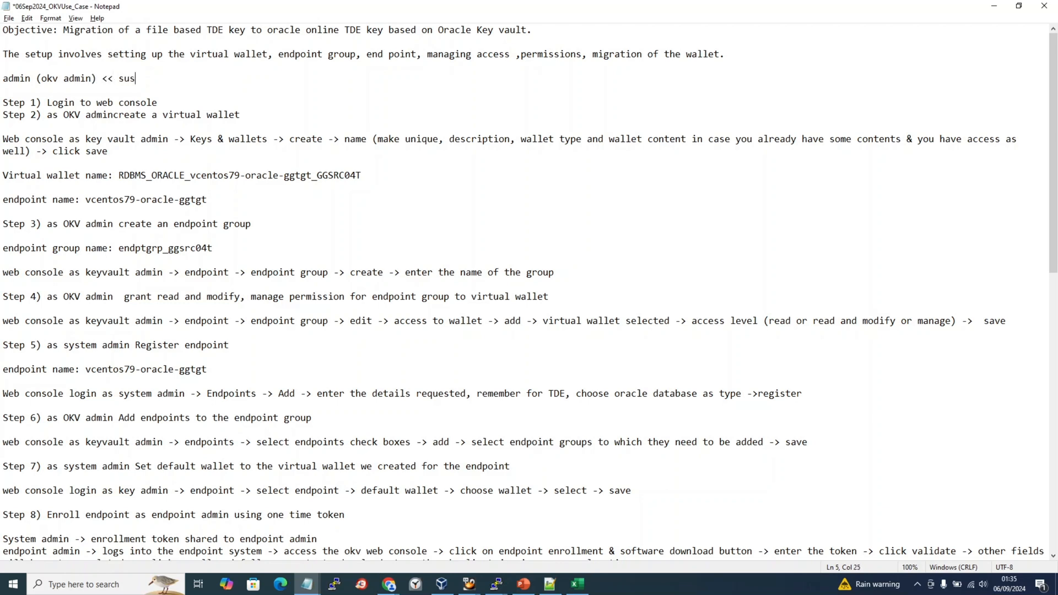
{"action": "key", "text": "BackSpace"}
{"action": "key", "text": "BackSpace"}
{"action": "type", "text": "ystem admin and Audit"}
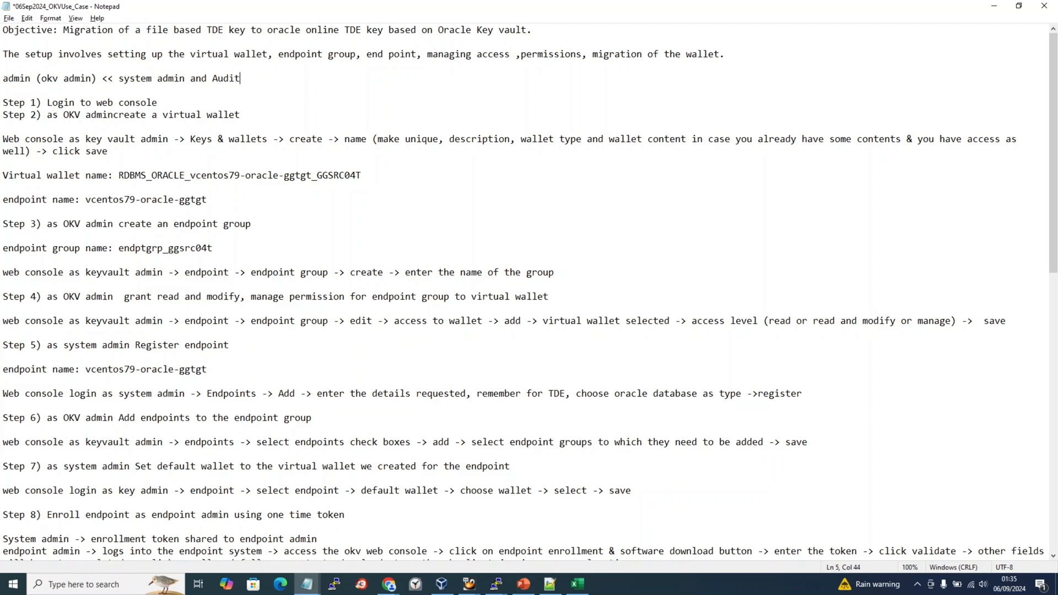
{"action": "type", "text": " manager roles to the OKV admin."}
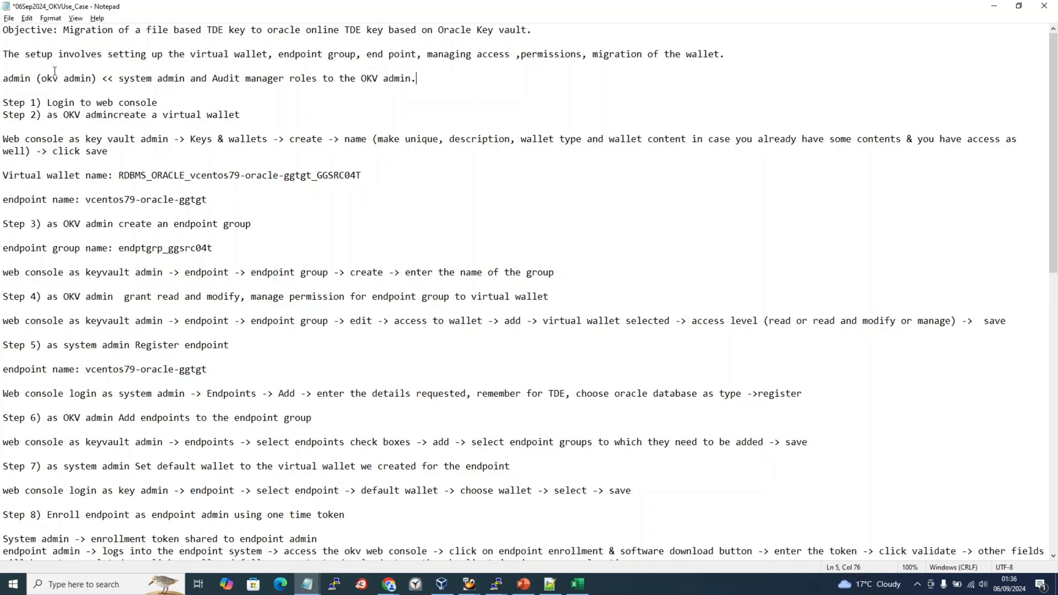
Add blank lines under Step 1 in the notes and save the file.
{"action": "left_click_drag", "start_coordinate": [31, 102], "coordinate": [135, 103]}
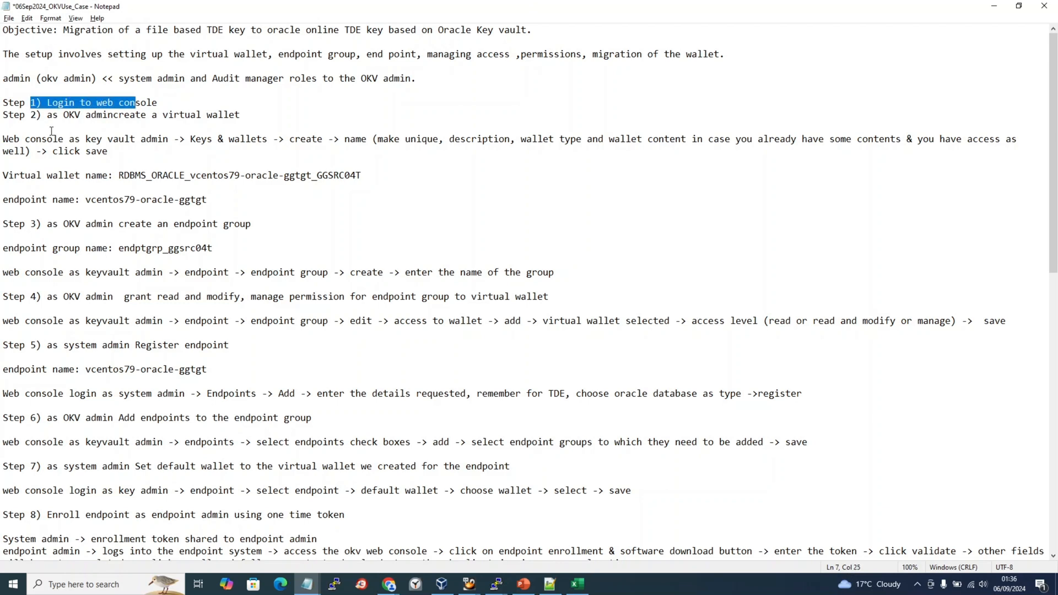
{"action": "left_click", "coordinate": [186, 104]}
{"action": "key", "text": "Return"}
{"action": "key", "text": "Return"}
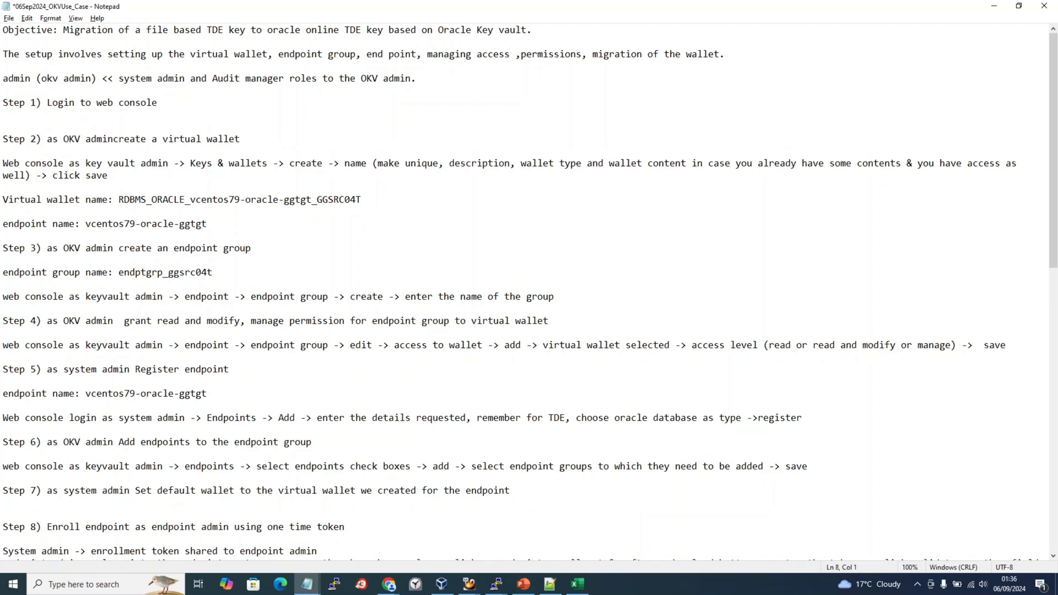
{"action": "key", "text": "ctrl+s"}
{"action": "key", "text": "Return"}
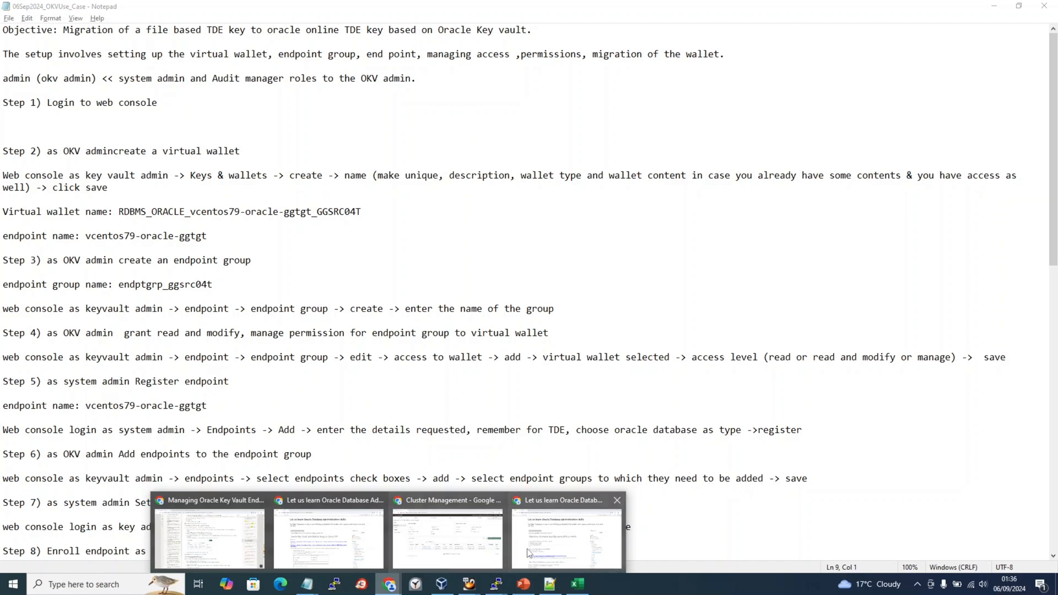
Show the Key Vault system status page, then launch Word with winword.
{"action": "left_click", "coordinate": [463, 529]}
{"action": "left_click", "coordinate": [858, 93]}
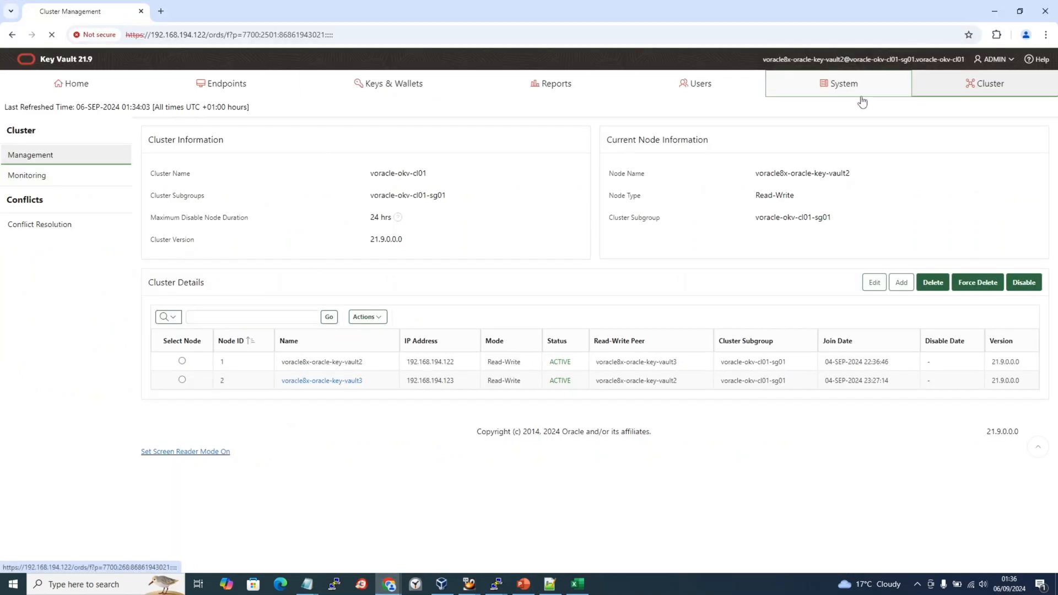
{"action": "key", "text": "super+r"}
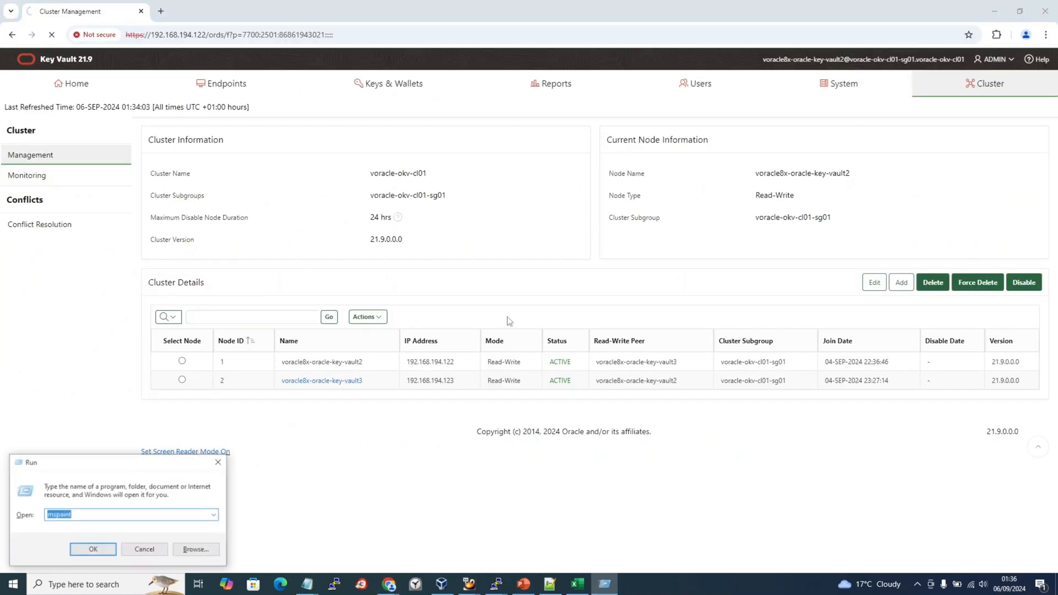
{"action": "type", "text": "w"}
{"action": "type", "text": "inword"}
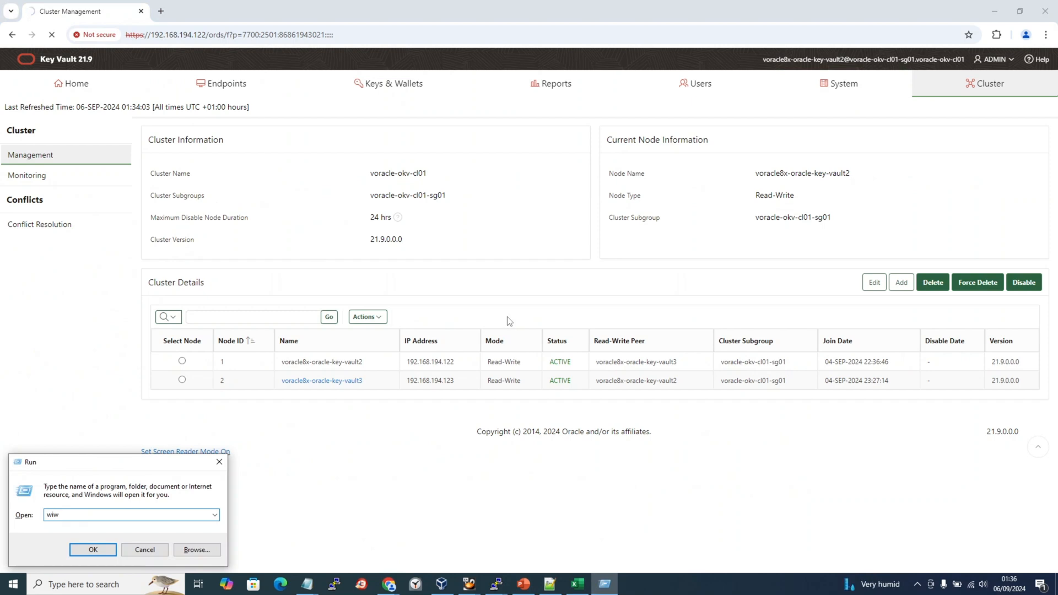
{"action": "key", "text": "Return"}
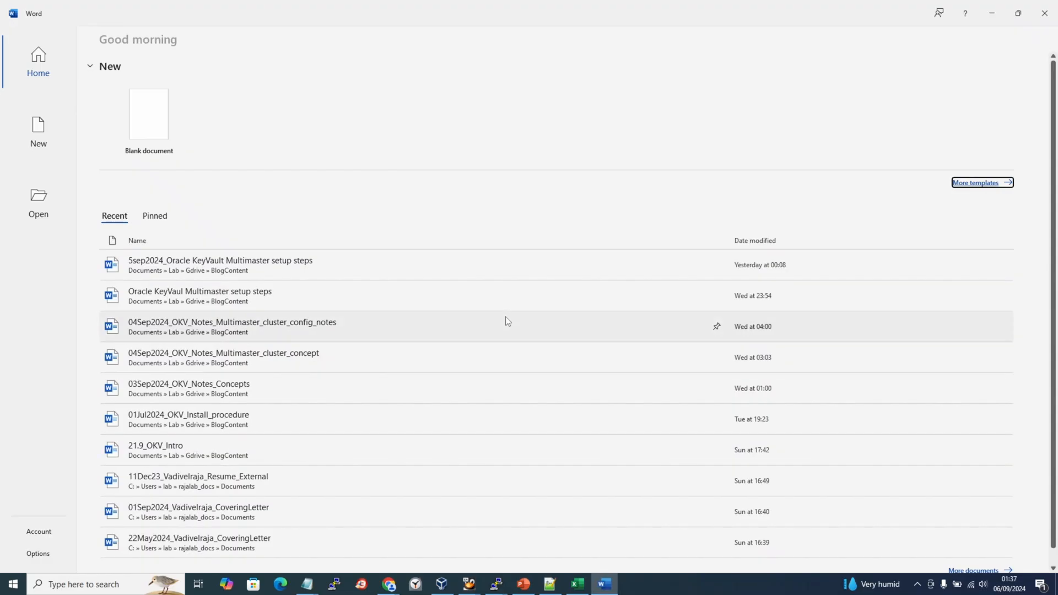
Start a blank document, insert a Key Vault window screenshot, then delete it.
{"action": "left_click", "coordinate": [156, 126]}
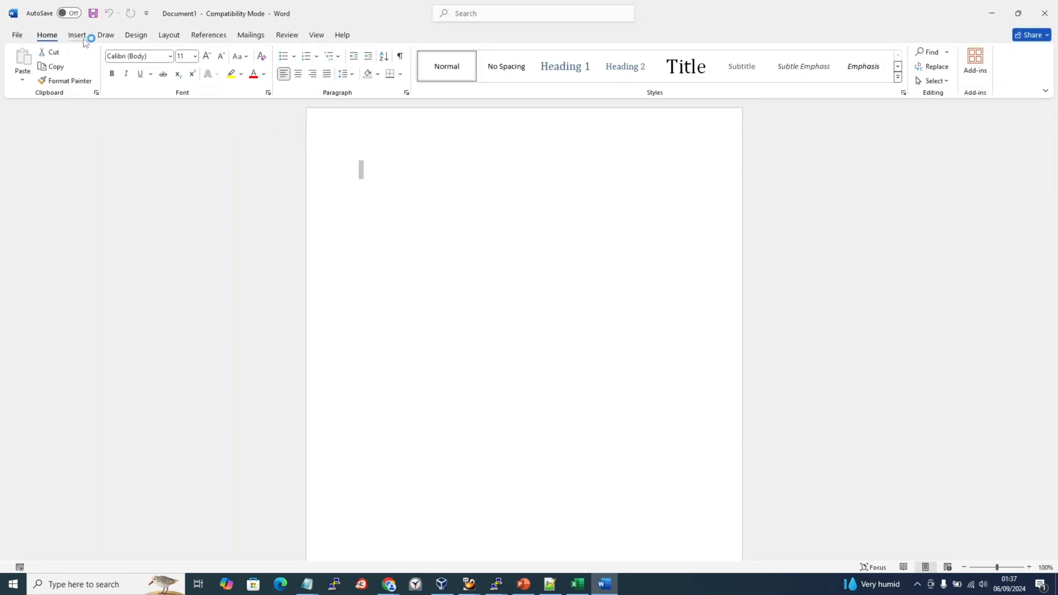
{"action": "left_click", "coordinate": [83, 38]}
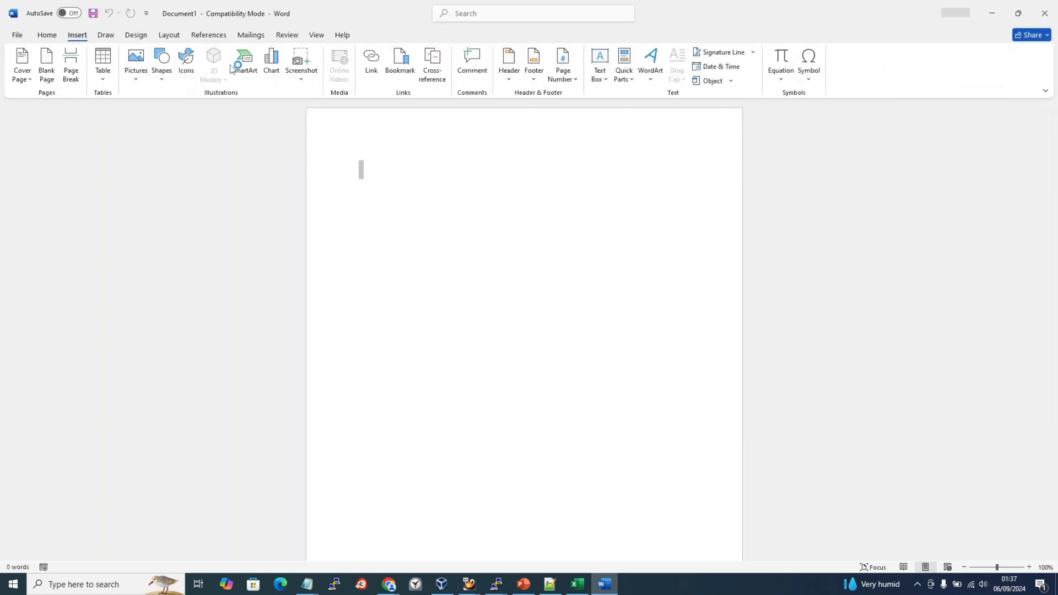
{"action": "left_click", "coordinate": [307, 65]}
{"action": "left_click", "coordinate": [325, 132]}
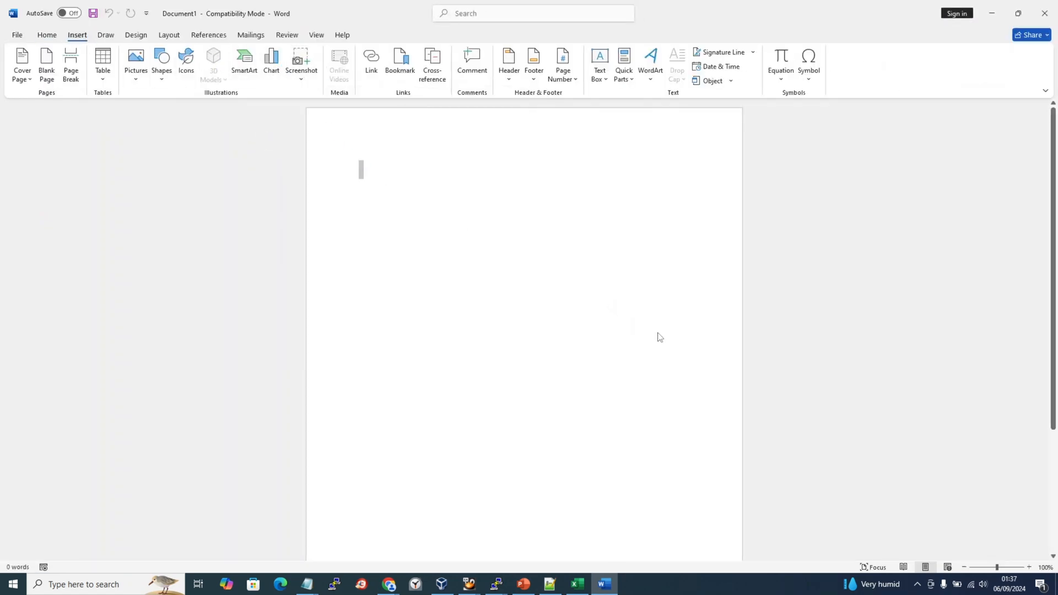
{"action": "left_click", "coordinate": [721, 316]}
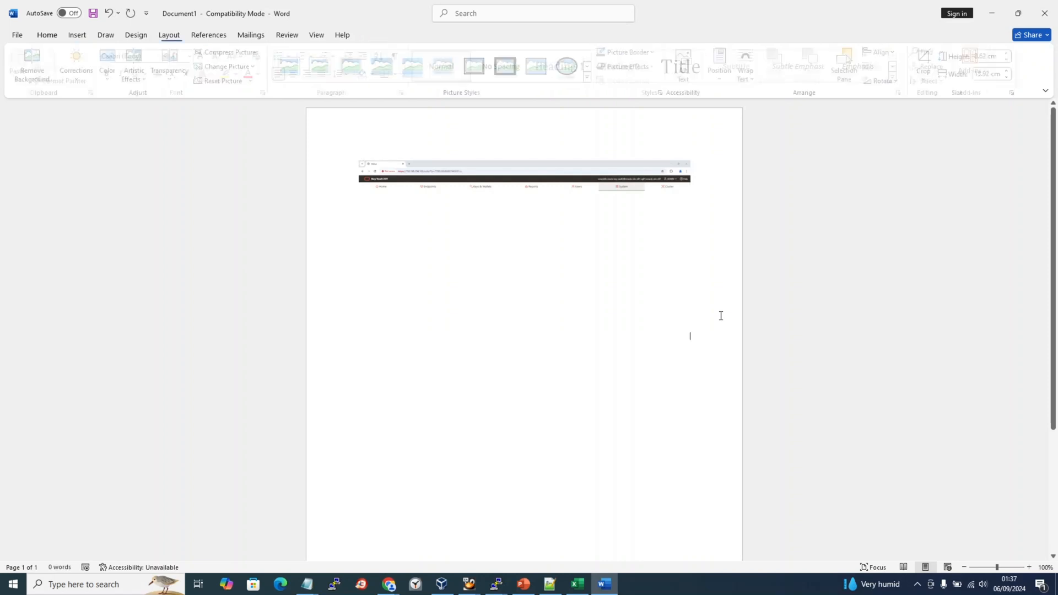
{"action": "left_click", "coordinate": [544, 260]}
{"action": "key", "text": "alt+Tab"}
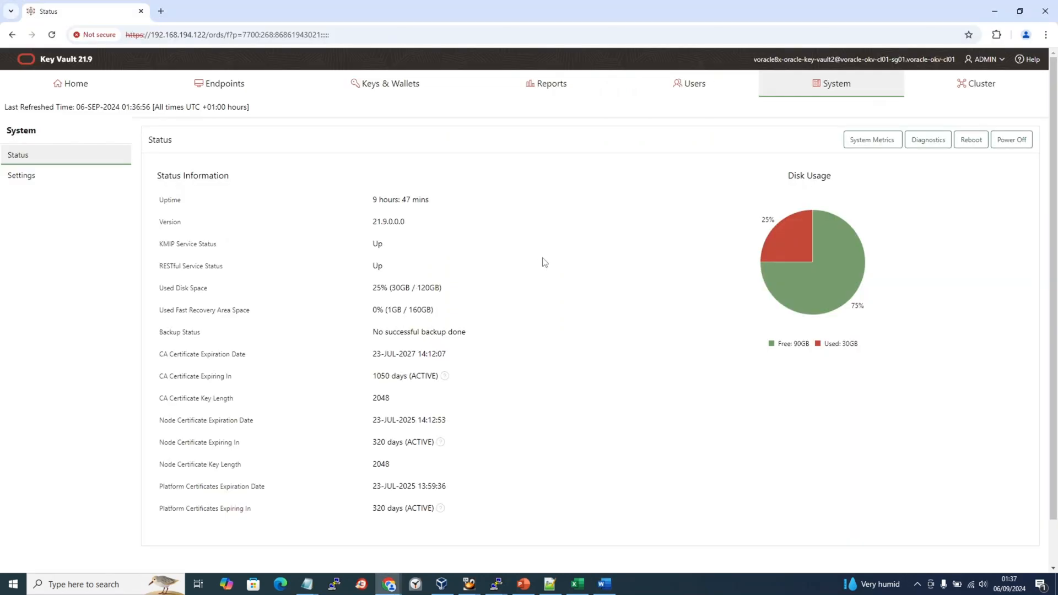
{"action": "key", "text": "alt+Tab"}
{"action": "key", "text": "Delete"}
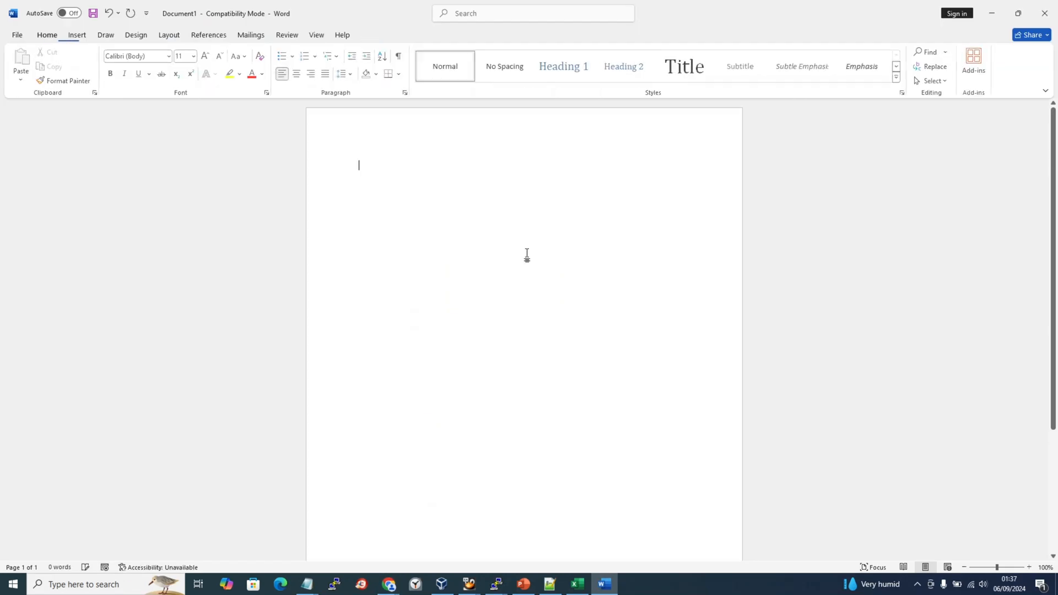
Insert the Key Vault browser window screenshot into the document again.
{"action": "left_click", "coordinate": [78, 36]}
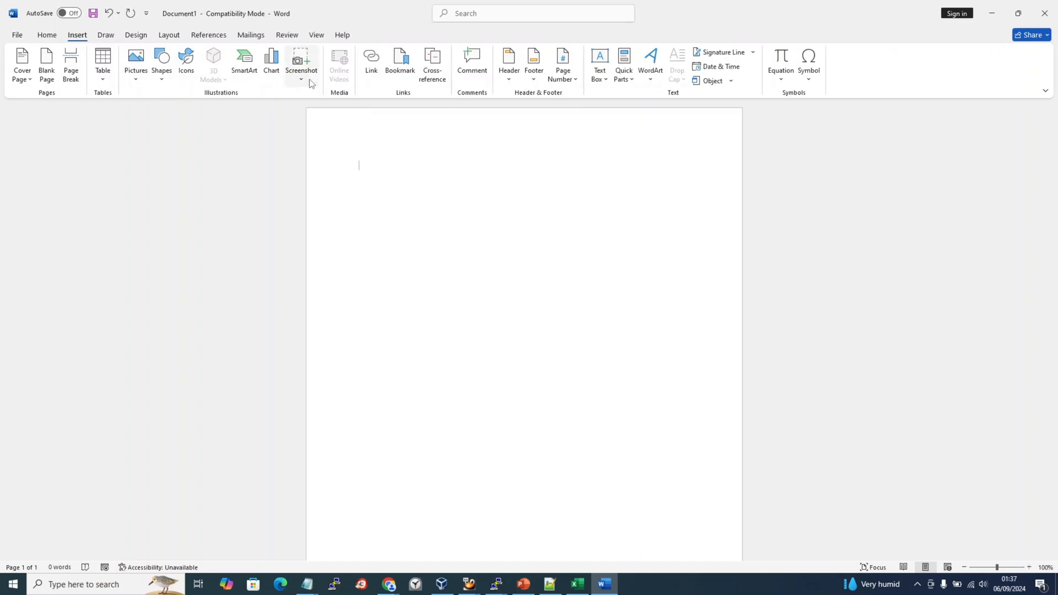
{"action": "left_click", "coordinate": [301, 64]}
{"action": "left_click", "coordinate": [317, 140]}
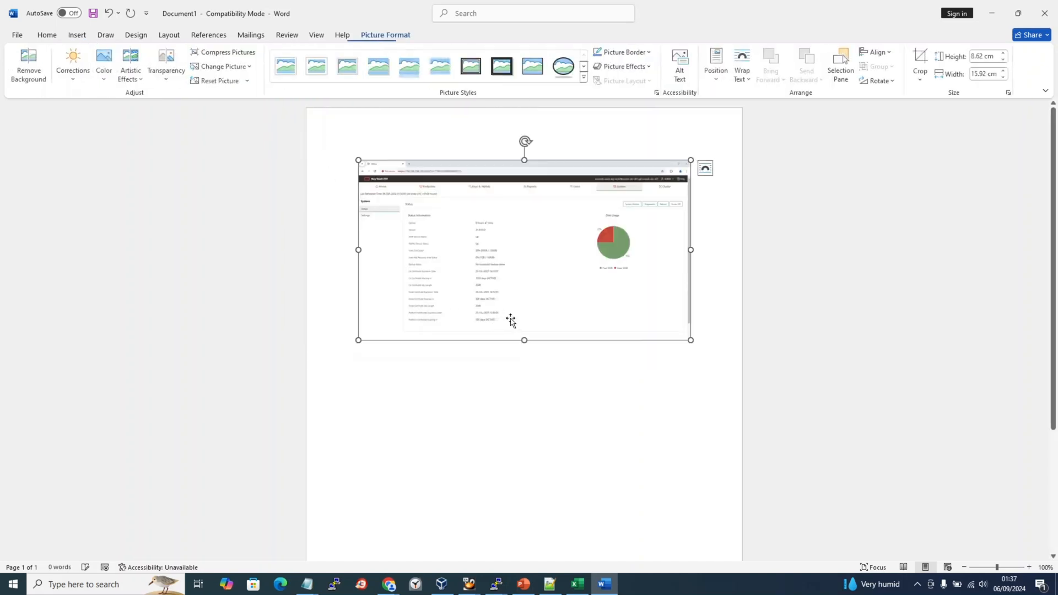
{"action": "key", "text": "alt+Tab"}
{"action": "key", "text": "alt+Tab"}
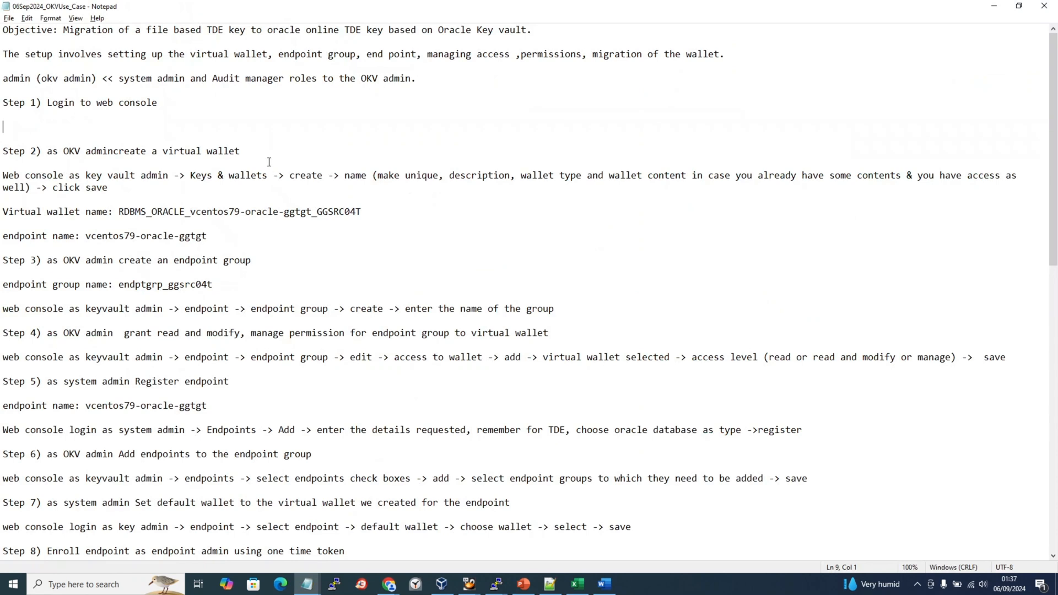
Check the Step 2 notes, then open the empty Keys & Wallets page.
{"action": "left_click_drag", "start_coordinate": [241, 151], "coordinate": [55, 151]}
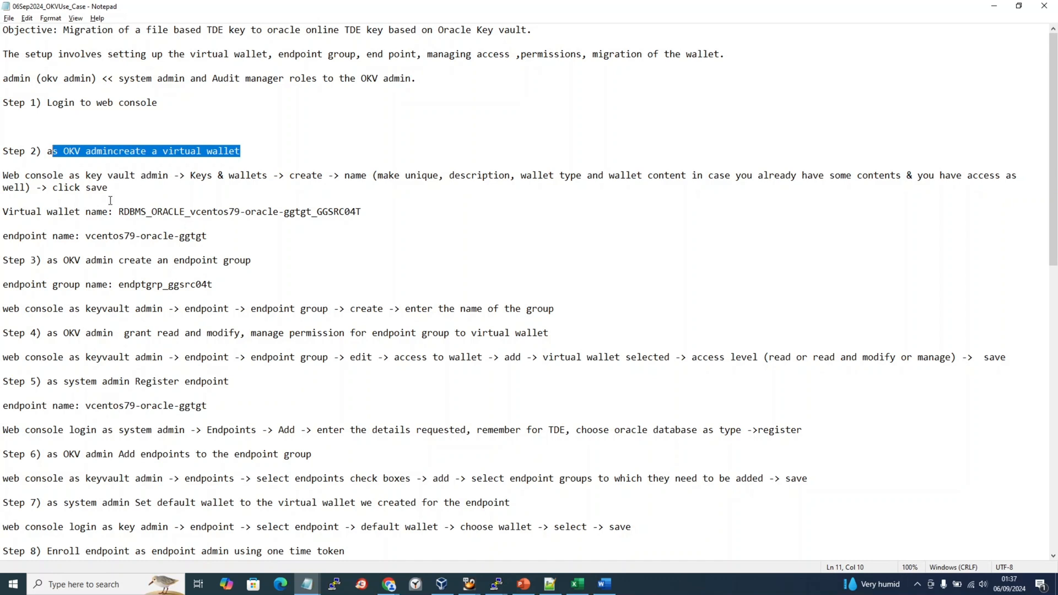
{"action": "left_click_drag", "start_coordinate": [31, 175], "coordinate": [154, 177]}
{"action": "left_click", "coordinate": [219, 176]}
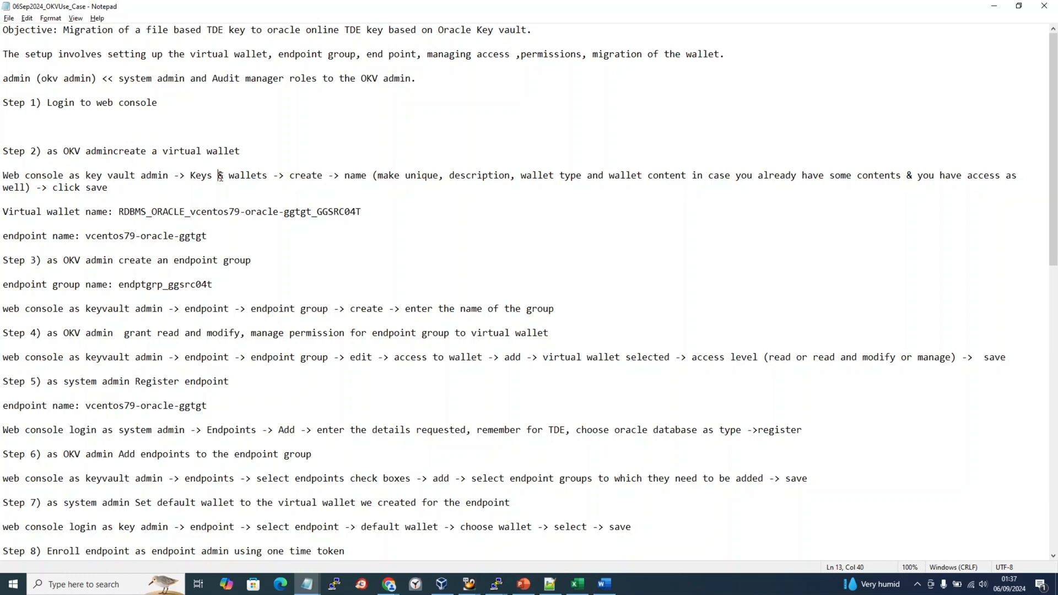
{"action": "key", "text": "alt+Tab"}
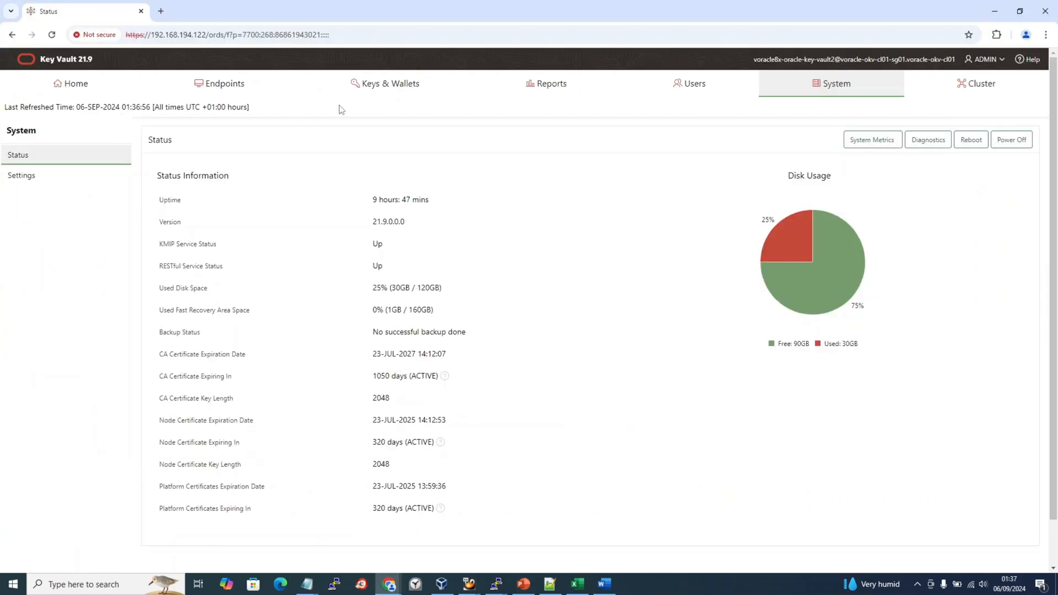
{"action": "left_click", "coordinate": [389, 95]}
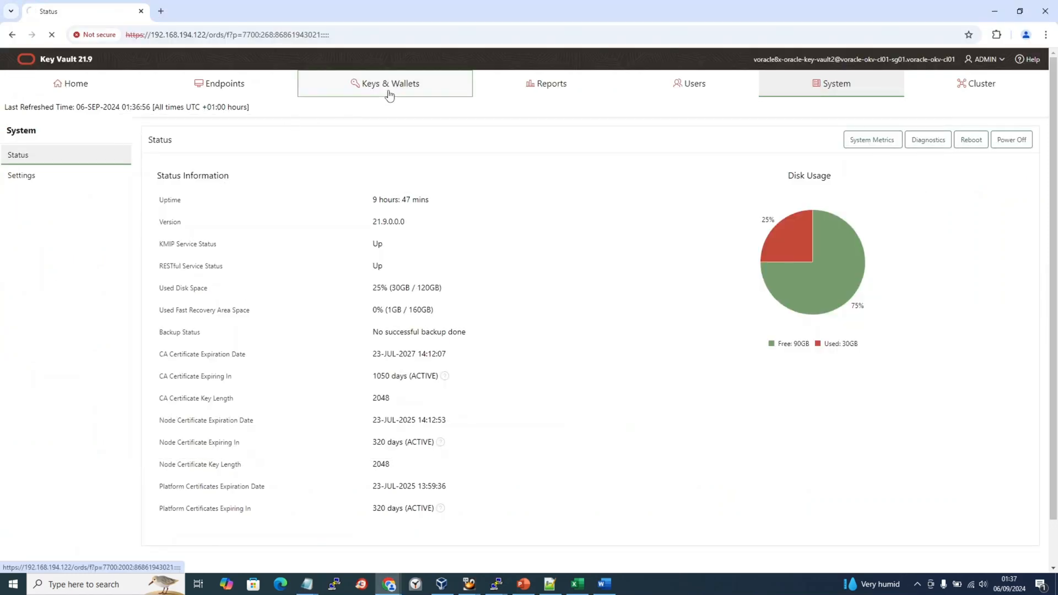
Insert a screenshot of the wallets page below the first picture in Word.
{"action": "key", "text": "alt+Tab"}
{"action": "key", "text": "alt+Tab"}
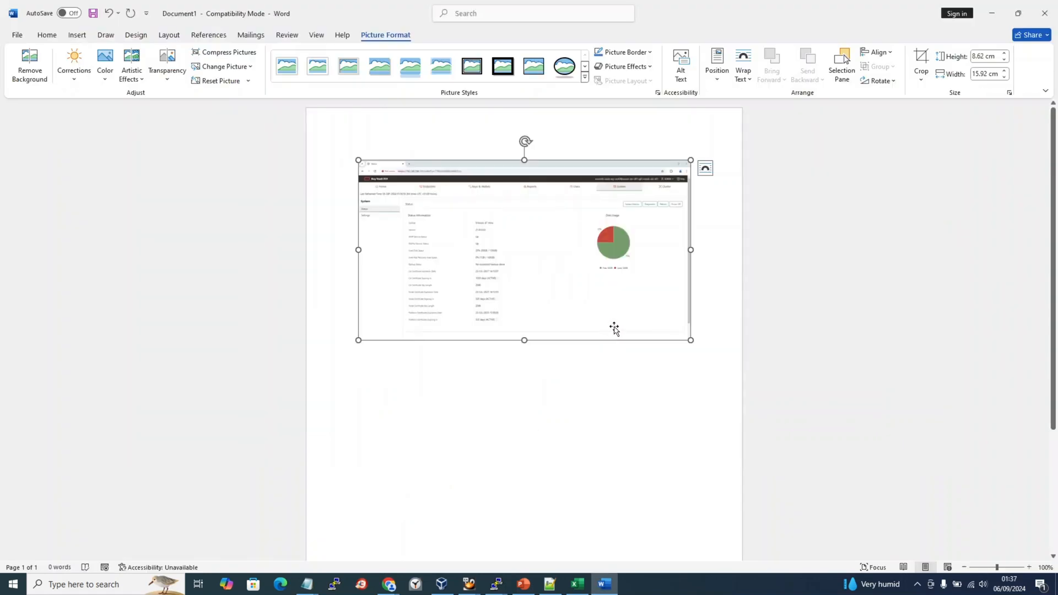
{"action": "left_click", "coordinate": [719, 319]}
{"action": "key", "text": "Return"}
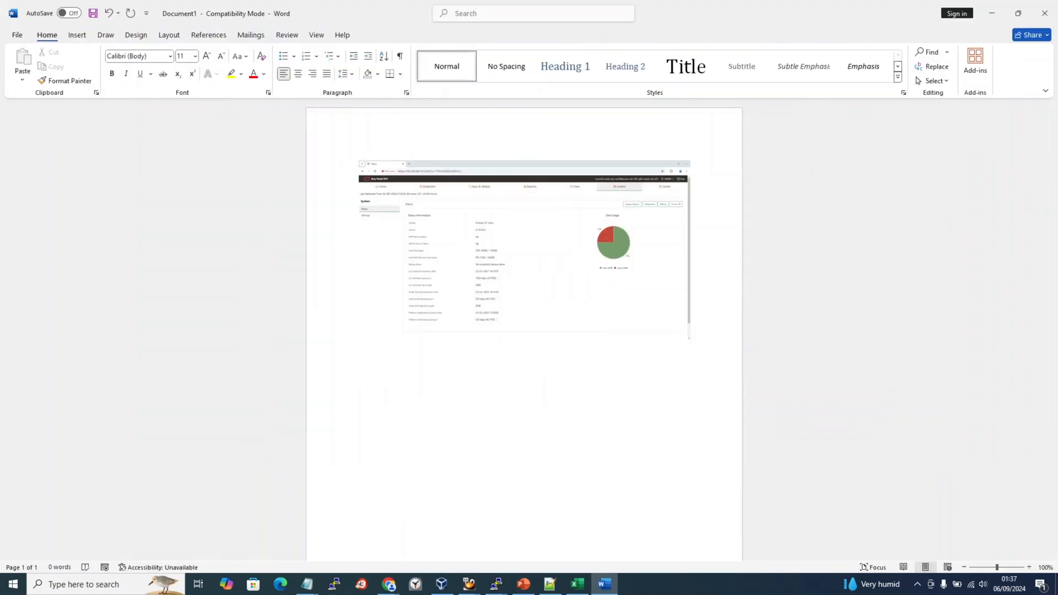
{"action": "left_click", "coordinate": [78, 34]}
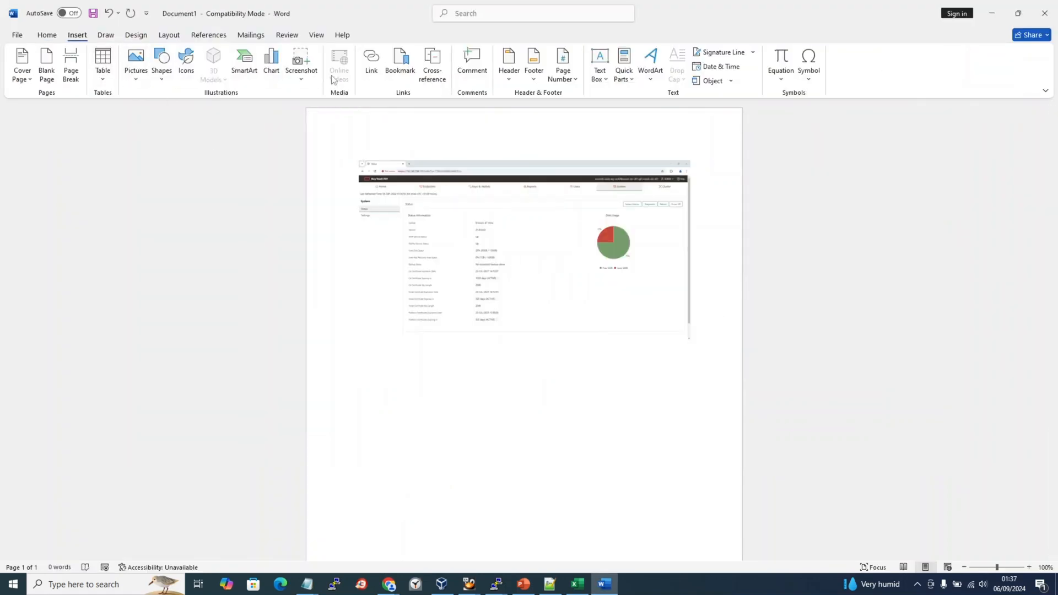
{"action": "left_click", "coordinate": [301, 65]}
{"action": "left_click", "coordinate": [325, 345]}
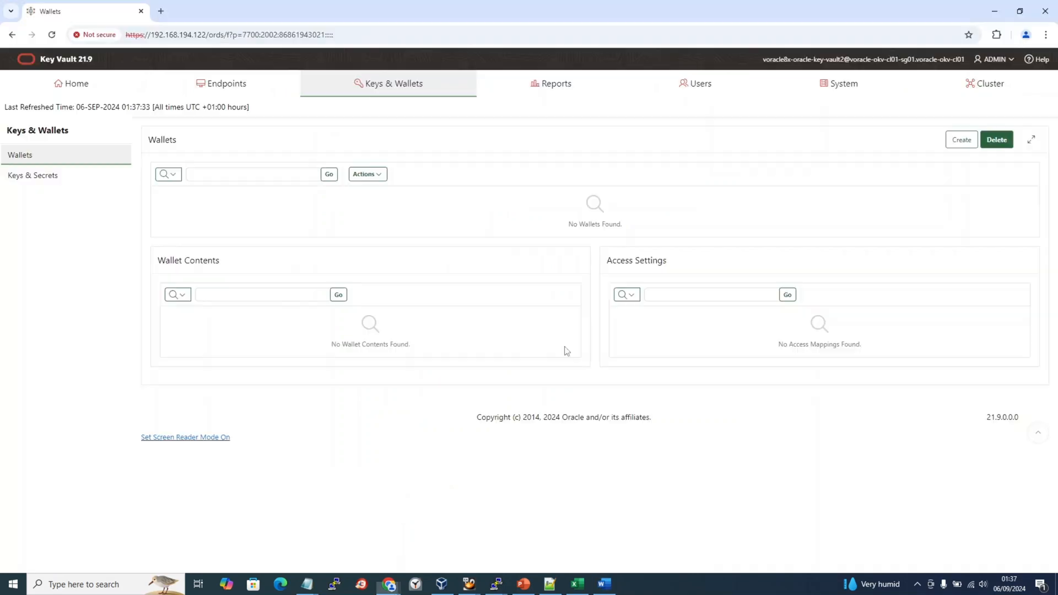
{"action": "key", "text": "Escape"}
{"action": "left_click", "coordinate": [310, 79]}
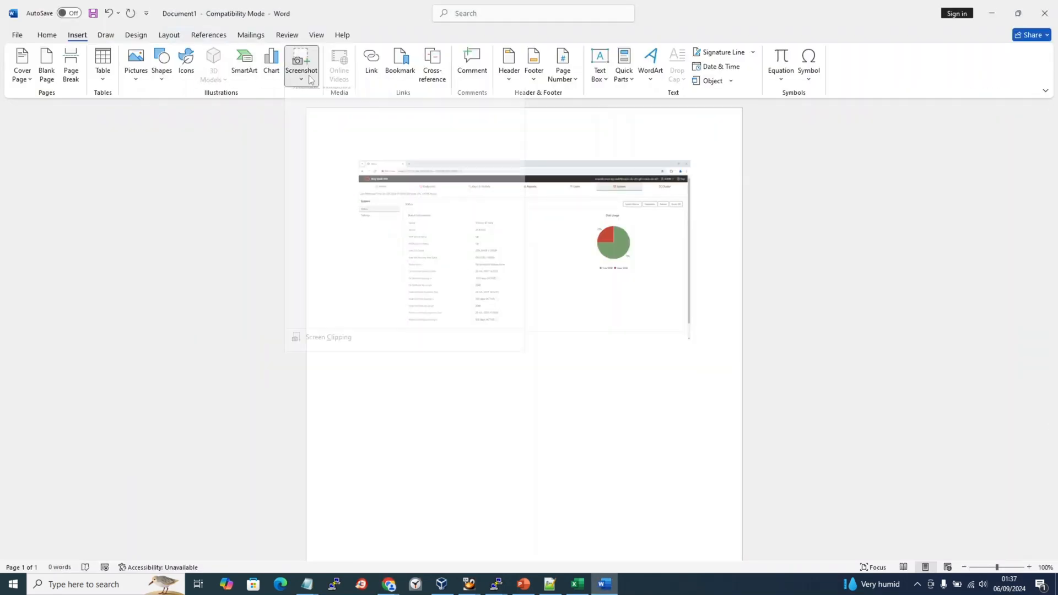
{"action": "left_click", "coordinate": [321, 141]}
{"action": "key", "text": "alt+Tab"}
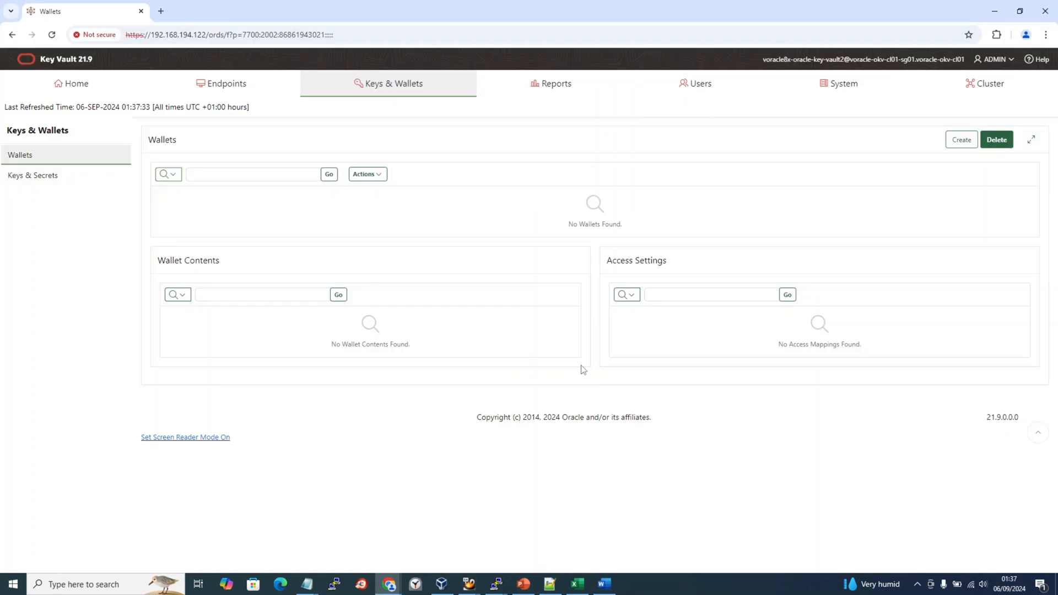
{"action": "key", "text": "alt+Tab"}
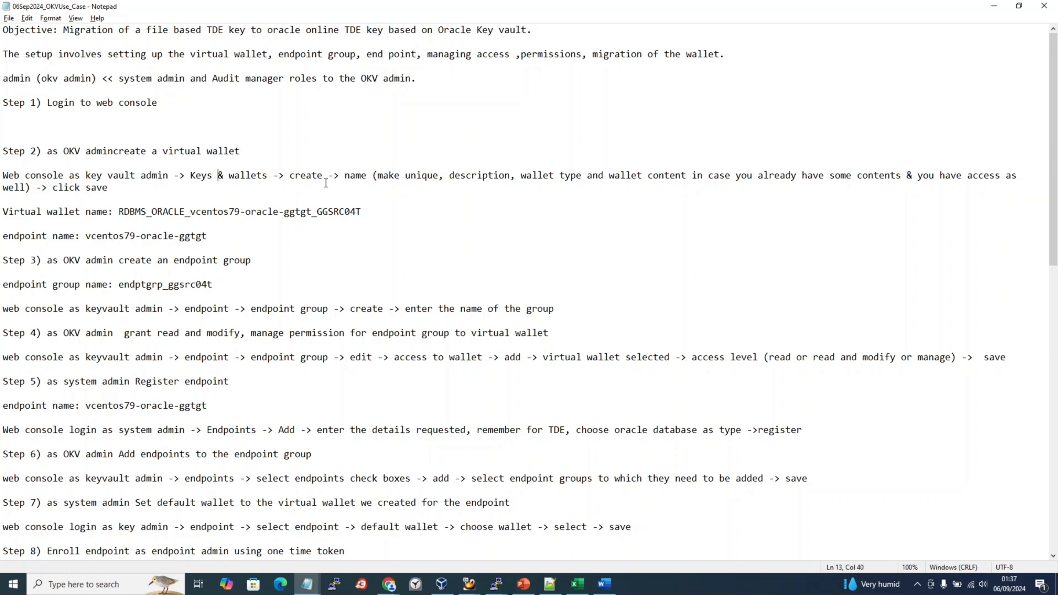
{"action": "key", "text": "alt+Tab"}
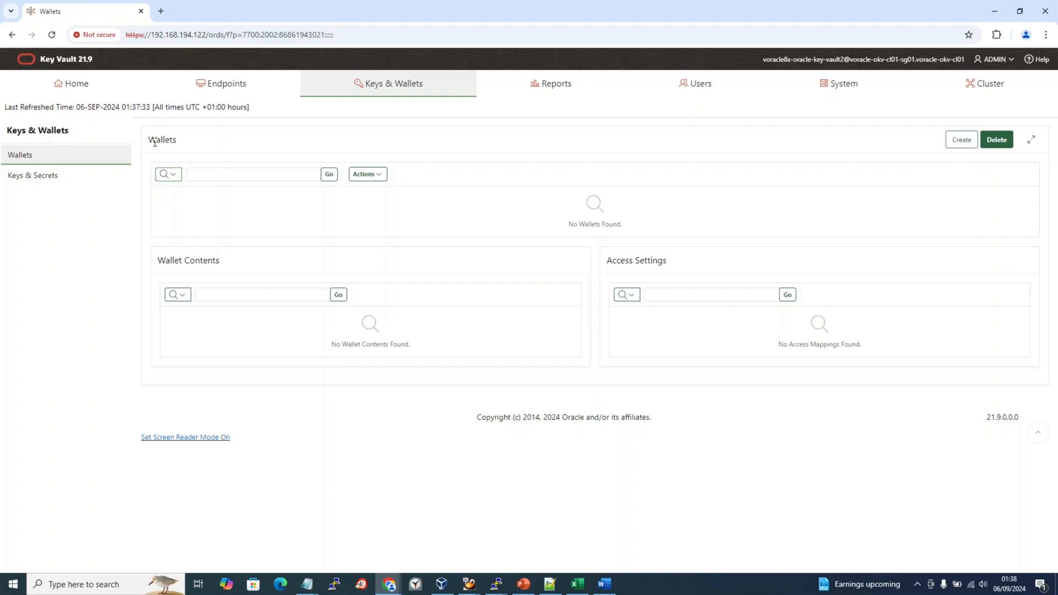
{"action": "left_click", "coordinate": [54, 176]}
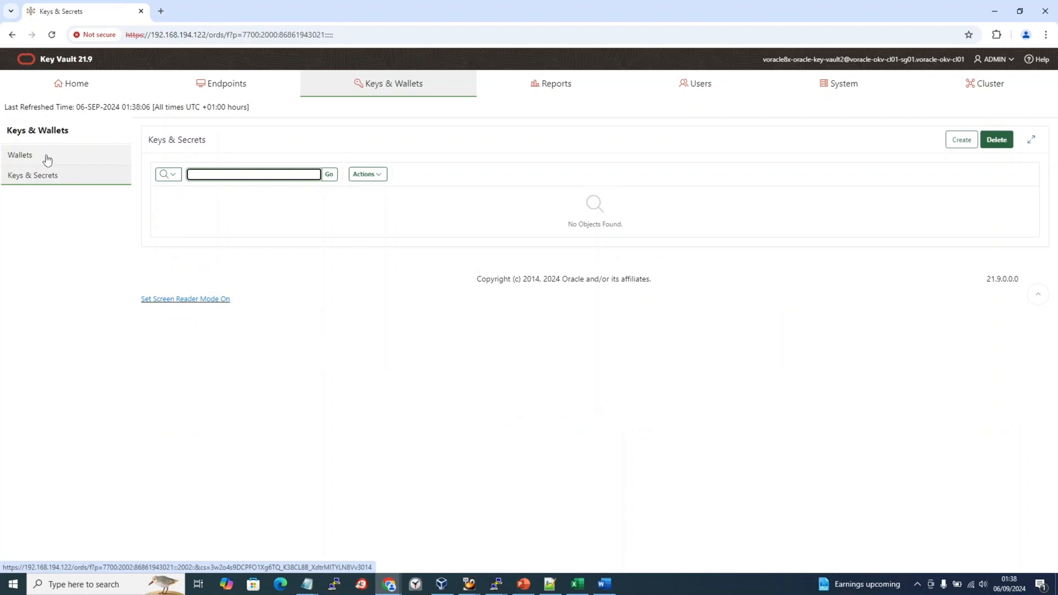
{"action": "left_click", "coordinate": [47, 160]}
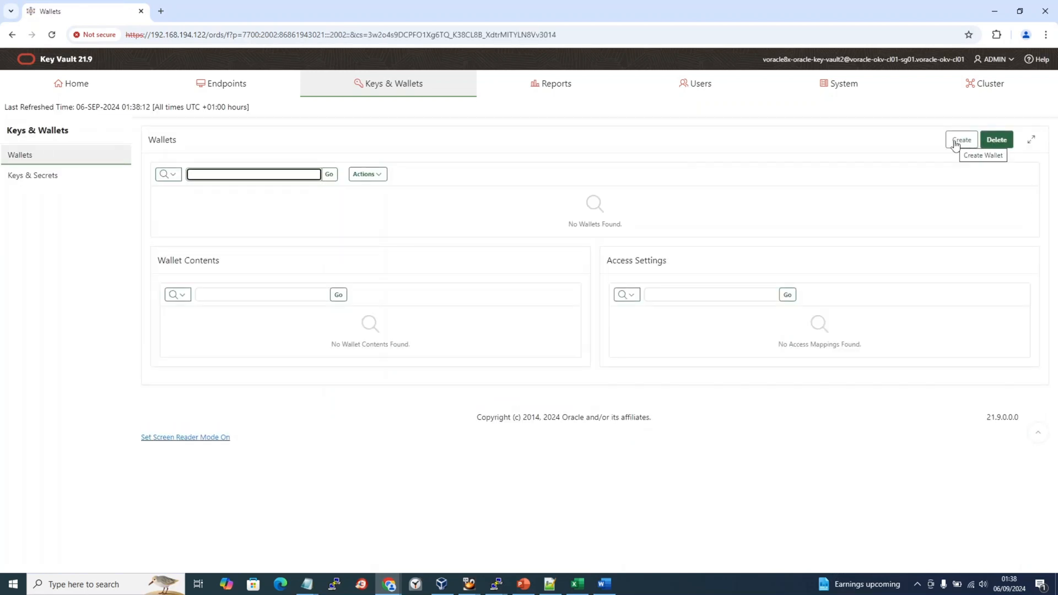
{"action": "key", "text": "alt+Tab"}
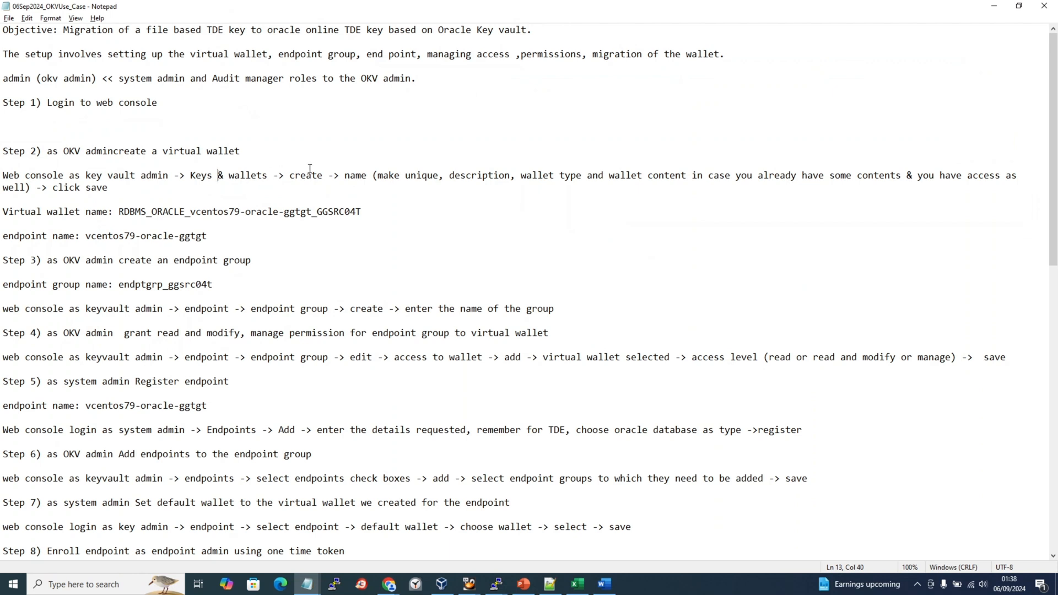
{"action": "key", "text": "alt+Tab"}
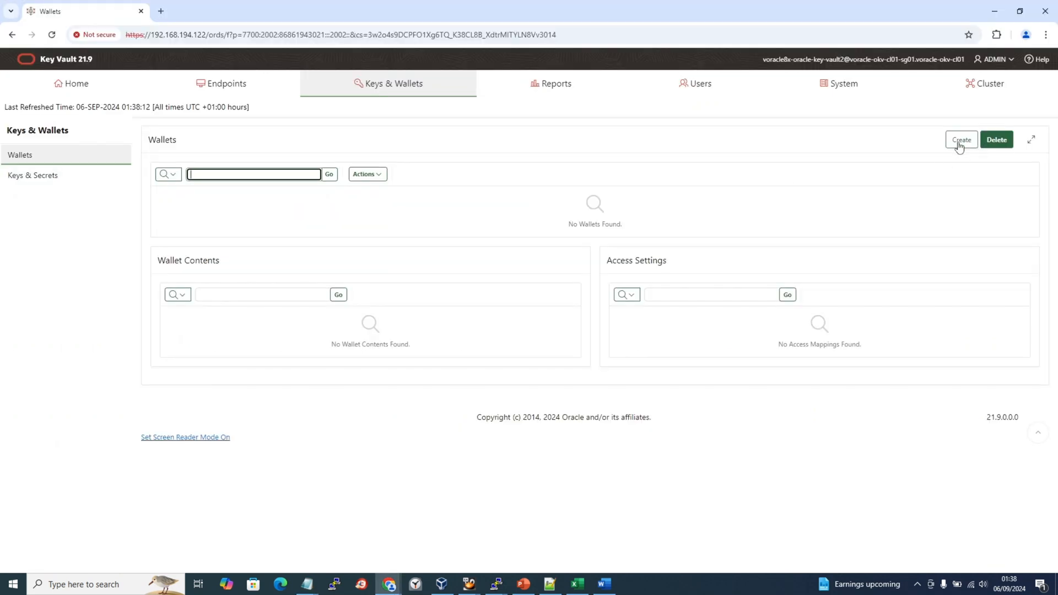
Open the Create Wallet form and add its screenshot below the earlier ones in Word.
{"action": "left_click", "coordinate": [961, 142]}
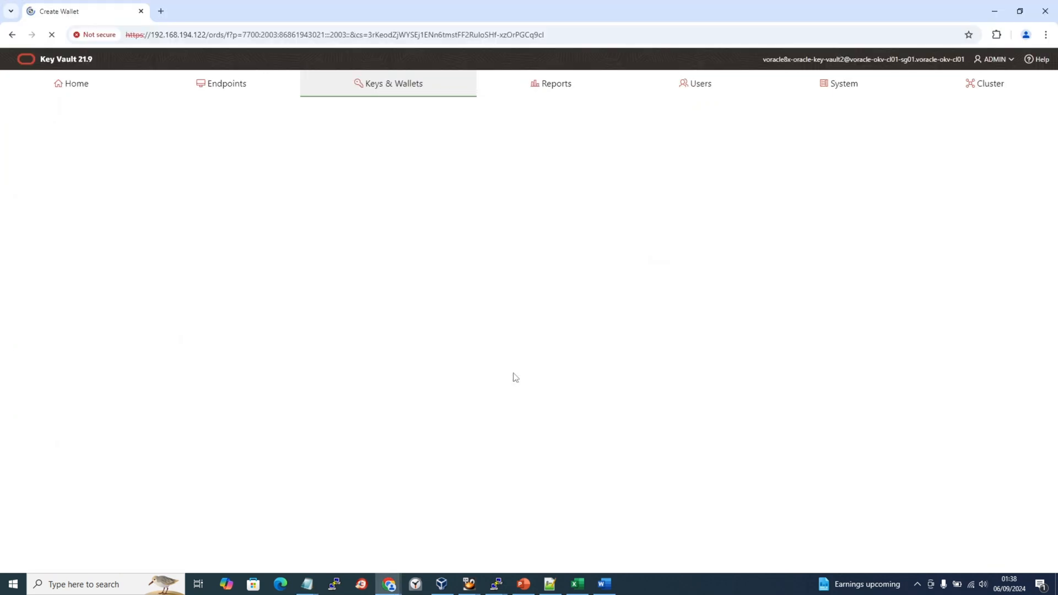
{"action": "left_click", "coordinate": [605, 584]}
{"action": "left_click", "coordinate": [709, 505]}
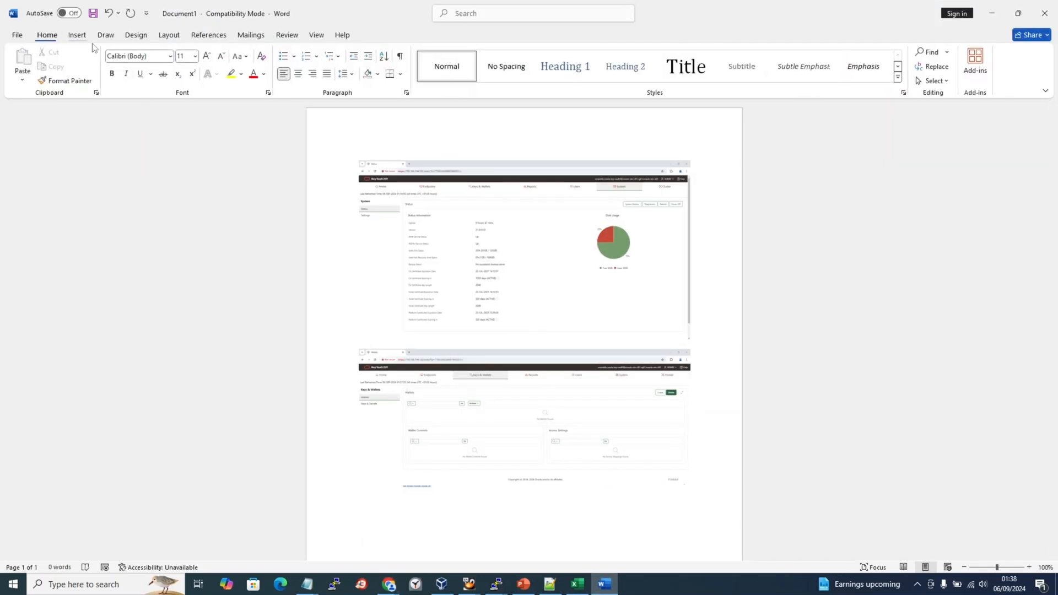
{"action": "left_click", "coordinate": [78, 34]}
{"action": "left_click", "coordinate": [301, 64]}
{"action": "left_click", "coordinate": [306, 119]}
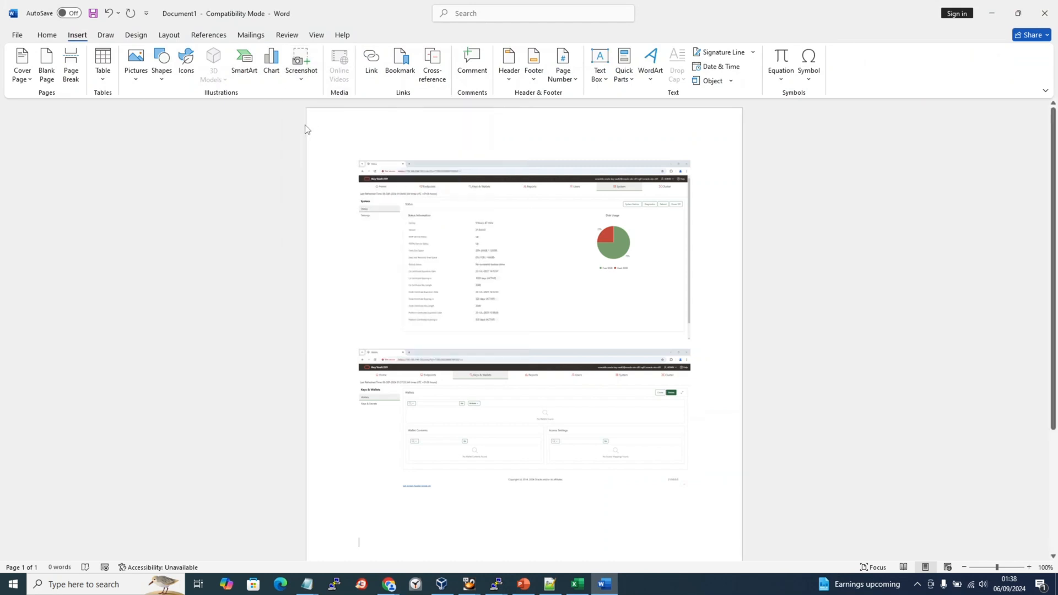
{"action": "key", "text": "alt+Tab"}
{"action": "key", "text": "alt+Tab"}
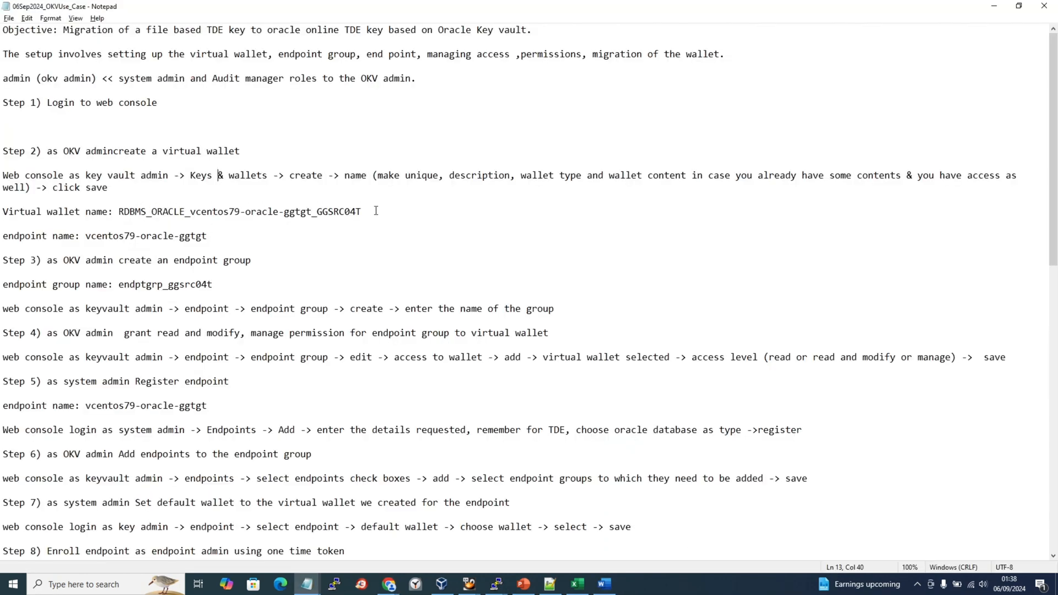
Paste RDBMS_ORACLE_vcentos79-oracle-ggtgt_GGSRC04T from the notes into the Name field and check it against them.
{"action": "left_click_drag", "start_coordinate": [359, 212], "coordinate": [118, 207]}
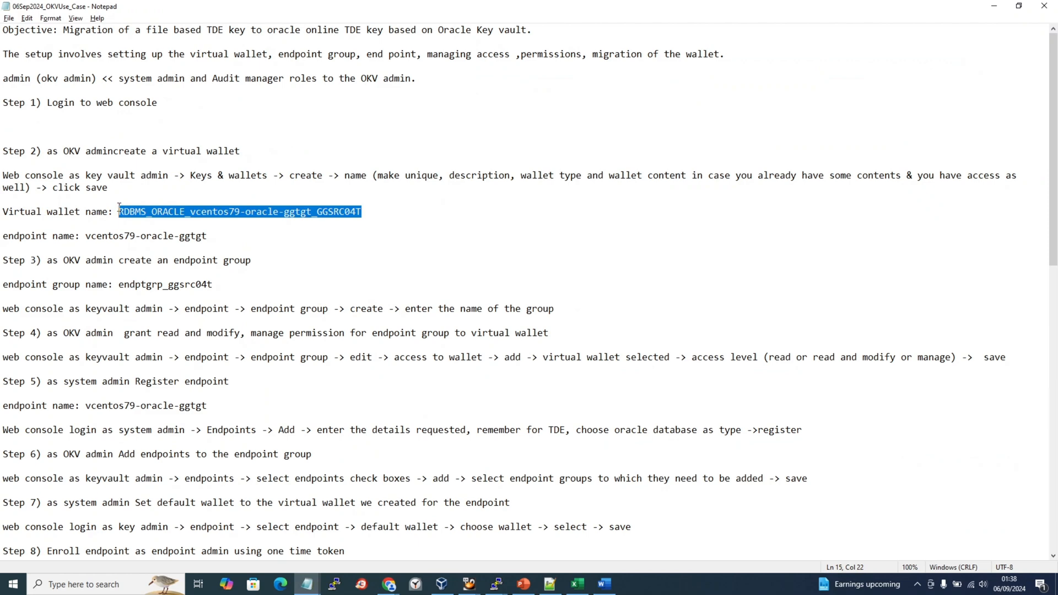
{"action": "key", "text": "ctrl+c"}
{"action": "key", "text": "alt+Tab"}
{"action": "key", "text": "ctrl+v"}
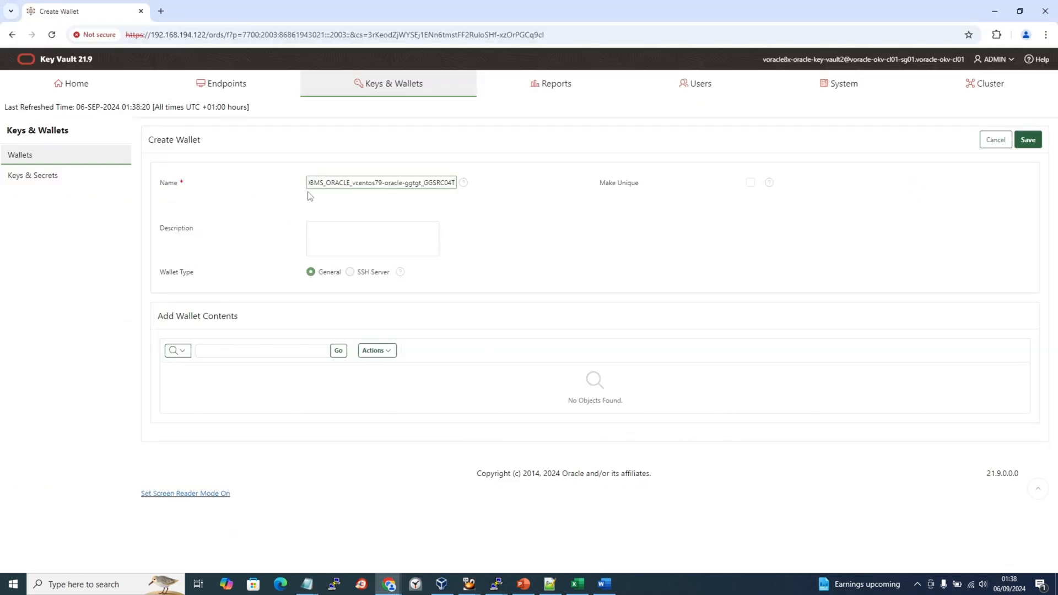
{"action": "key", "text": "Home"}
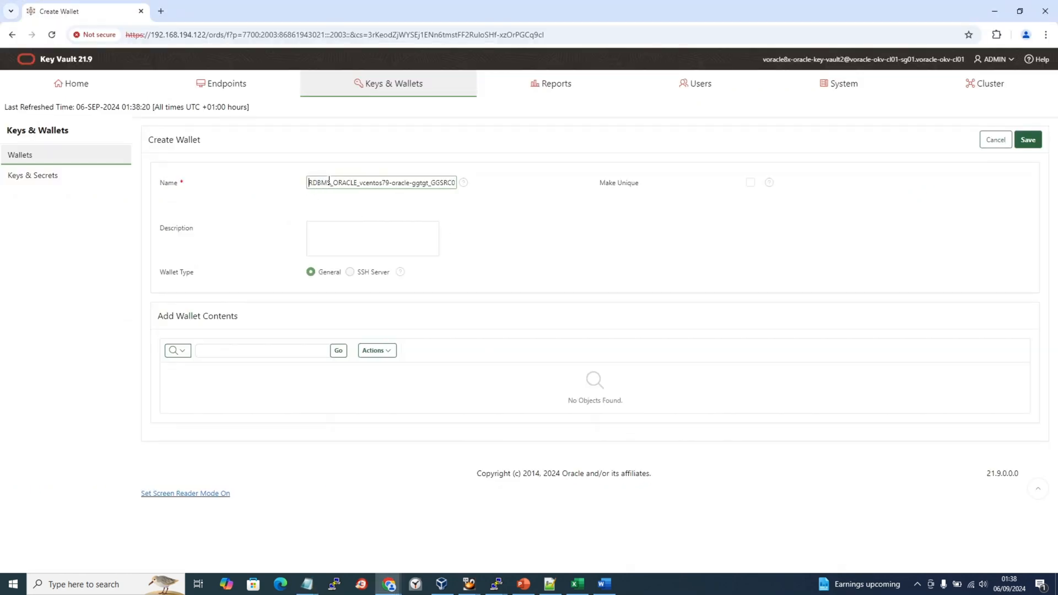
{"action": "left_click_drag", "start_coordinate": [330, 183], "coordinate": [310, 183]}
{"action": "left_click_drag", "start_coordinate": [332, 182], "coordinate": [430, 187]}
{"action": "left_click", "coordinate": [363, 182]}
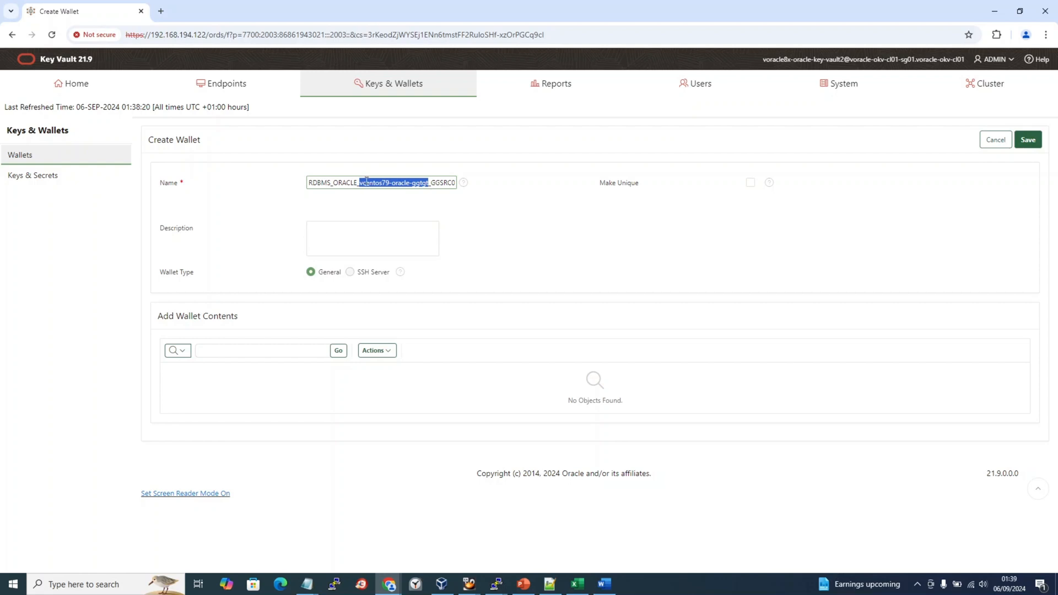
{"action": "left_click_drag", "start_coordinate": [430, 182], "coordinate": [467, 186]}
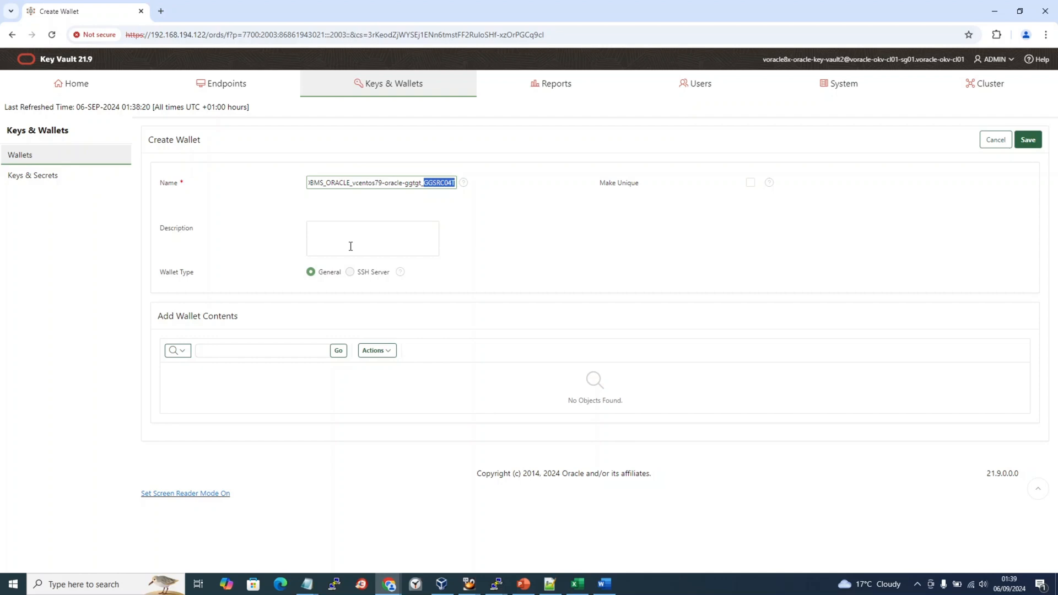
{"action": "key", "text": "alt+Tab"}
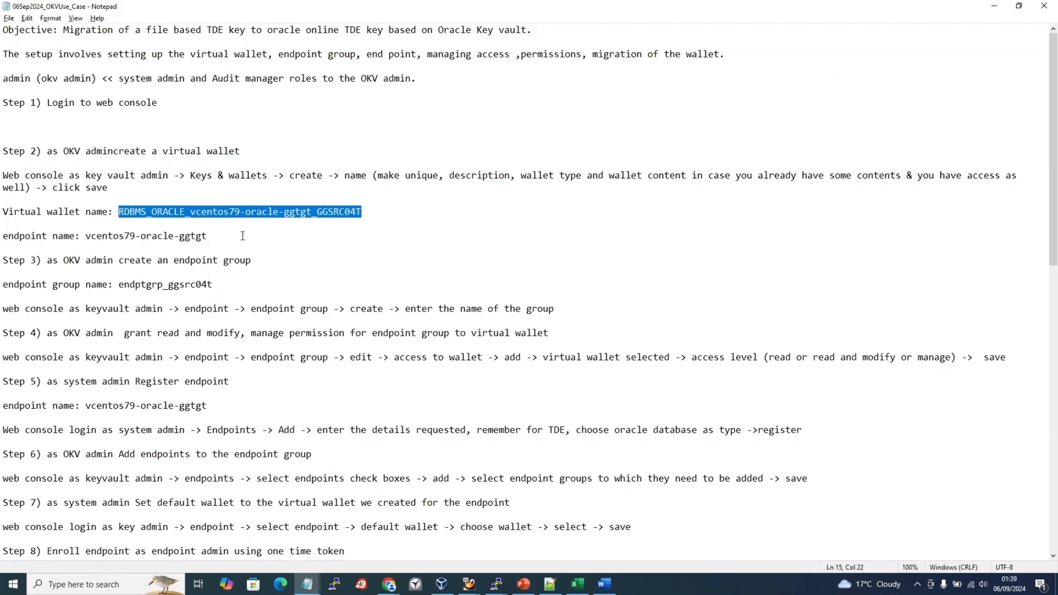
Write the description 'Virtual wallet for host … and db …' using the name's host and database parts.
{"action": "key", "text": "alt+Tab"}
{"action": "left_click", "coordinate": [375, 237]}
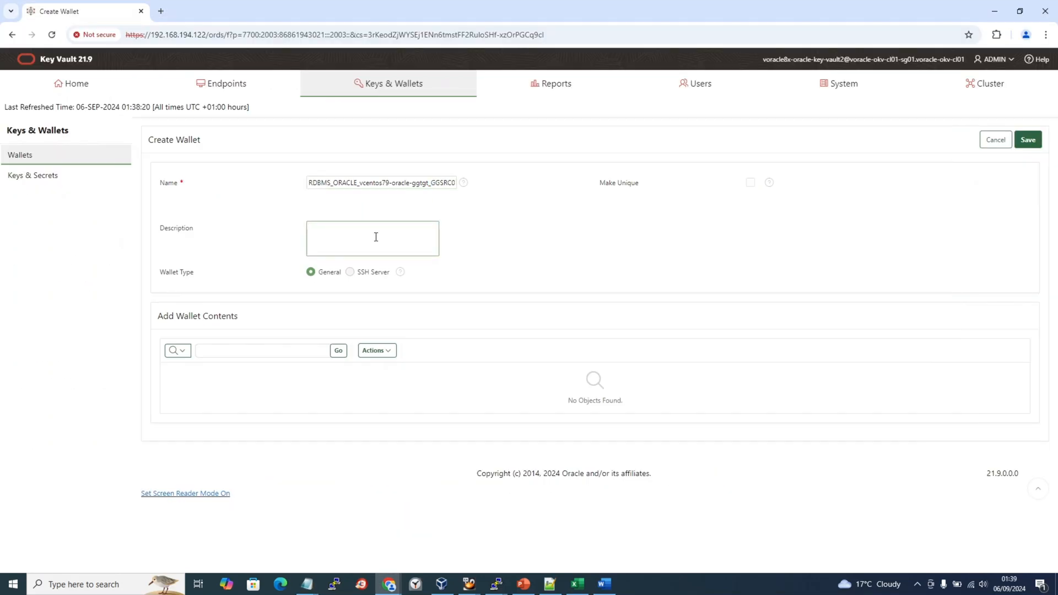
{"action": "type", "text": "Virtual wallet for"}
{"action": "left_click_drag", "start_coordinate": [357, 184], "coordinate": [503, 209]}
{"action": "left_click", "coordinate": [385, 230]}
{"action": "type", "text": "host"}
{"action": "key", "text": "ctrl+v"}
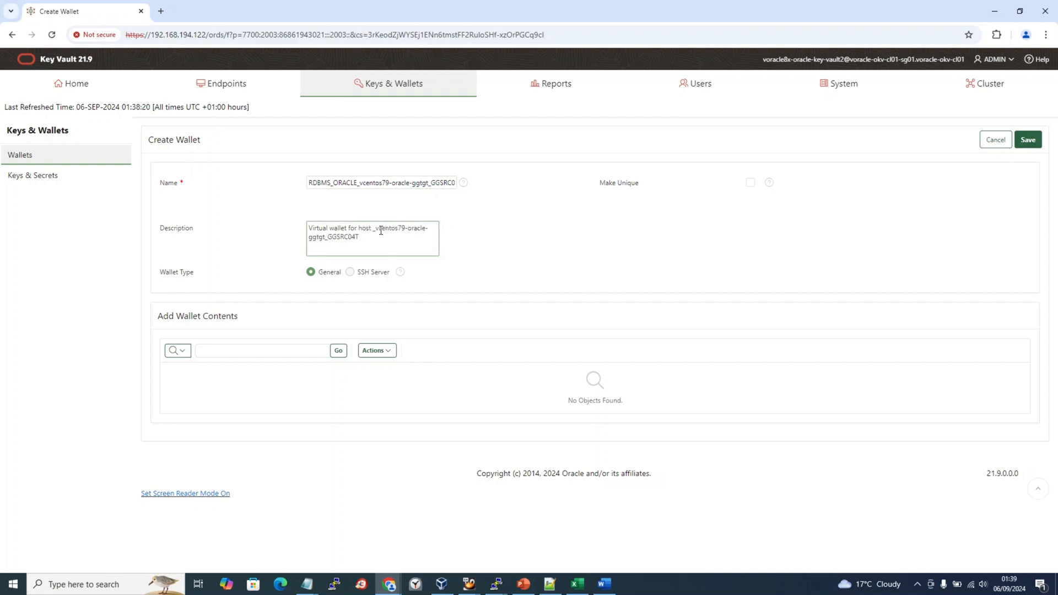
{"action": "left_click", "coordinate": [376, 228]}
{"action": "key", "text": "BackSpace"}
{"action": "left_click", "coordinate": [330, 237]}
{"action": "key", "text": "BackSpace"}
{"action": "type", "text": "and db"}
Change the wallet type from SSH Server to General.
{"action": "left_click", "coordinate": [363, 278]}
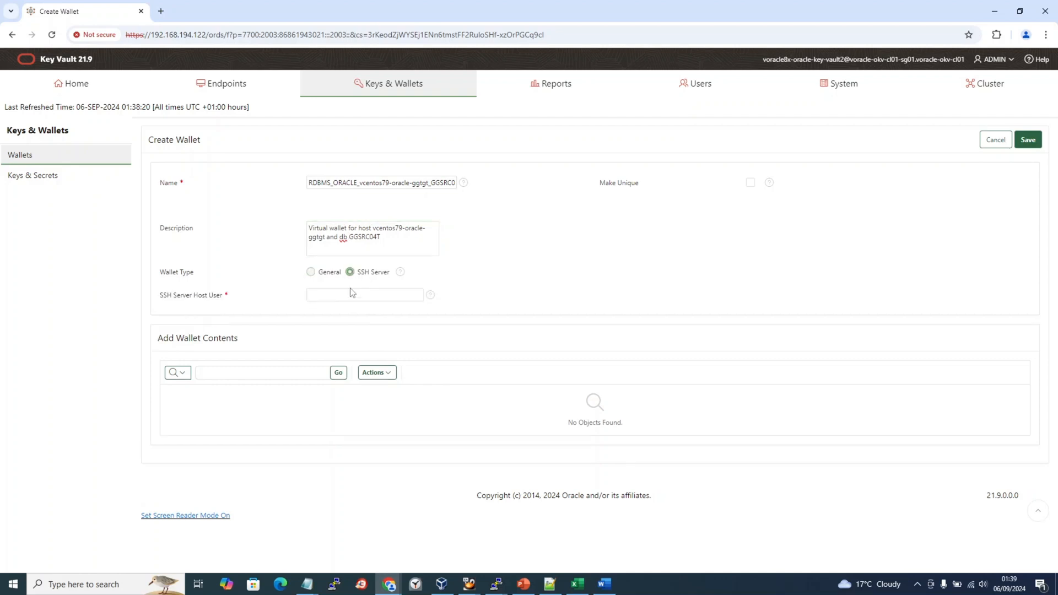
{"action": "left_click", "coordinate": [311, 273]}
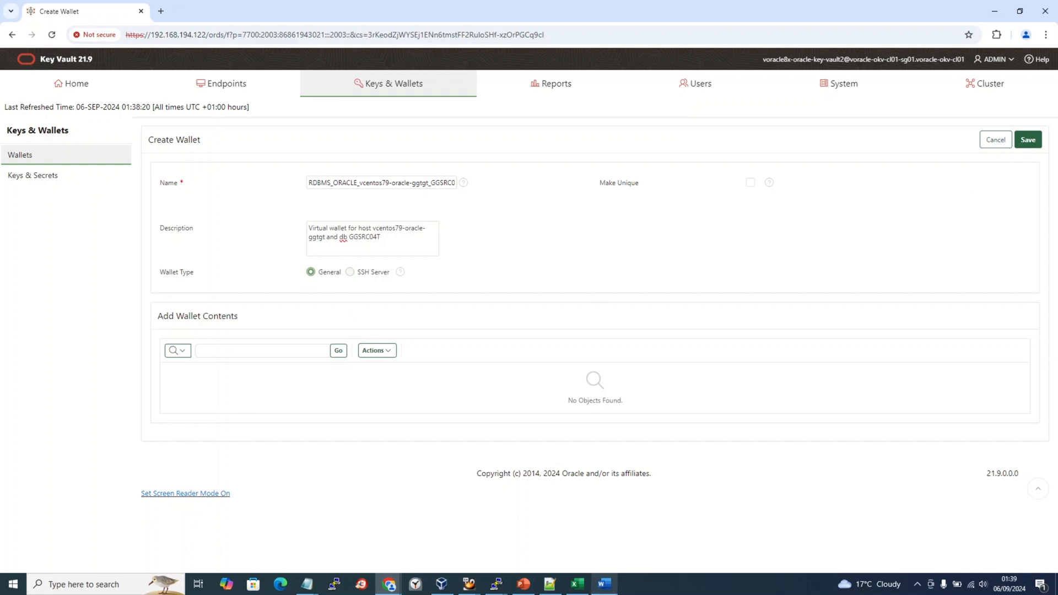
{"action": "left_click", "coordinate": [605, 584]}
Capture the completed Create Wallet form on a new line in Word, then save the wallet.
{"action": "left_click", "coordinate": [696, 377]}
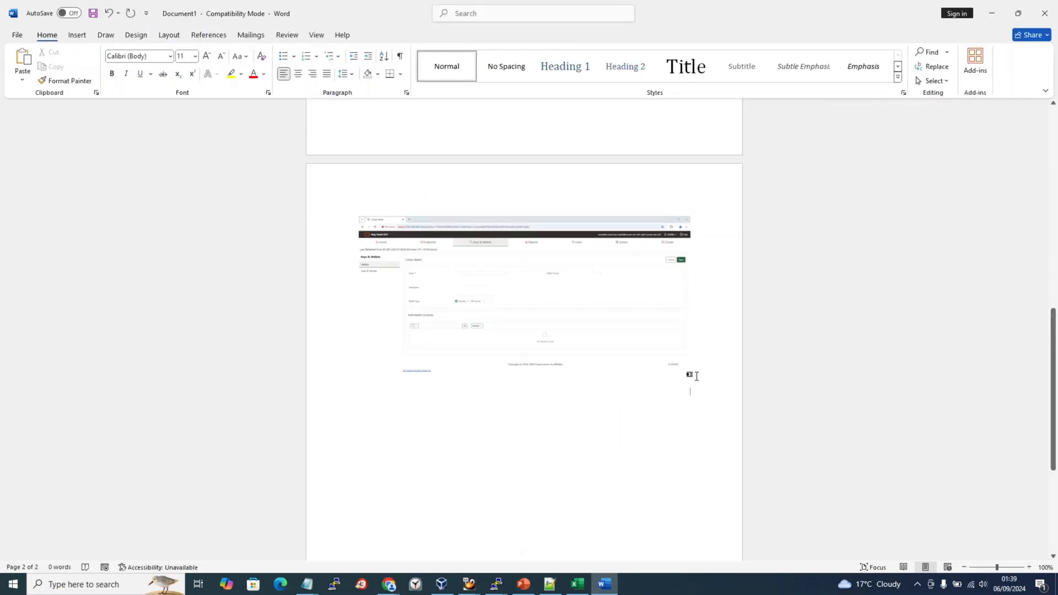
{"action": "key", "text": "Return"}
{"action": "left_click", "coordinate": [77, 35]}
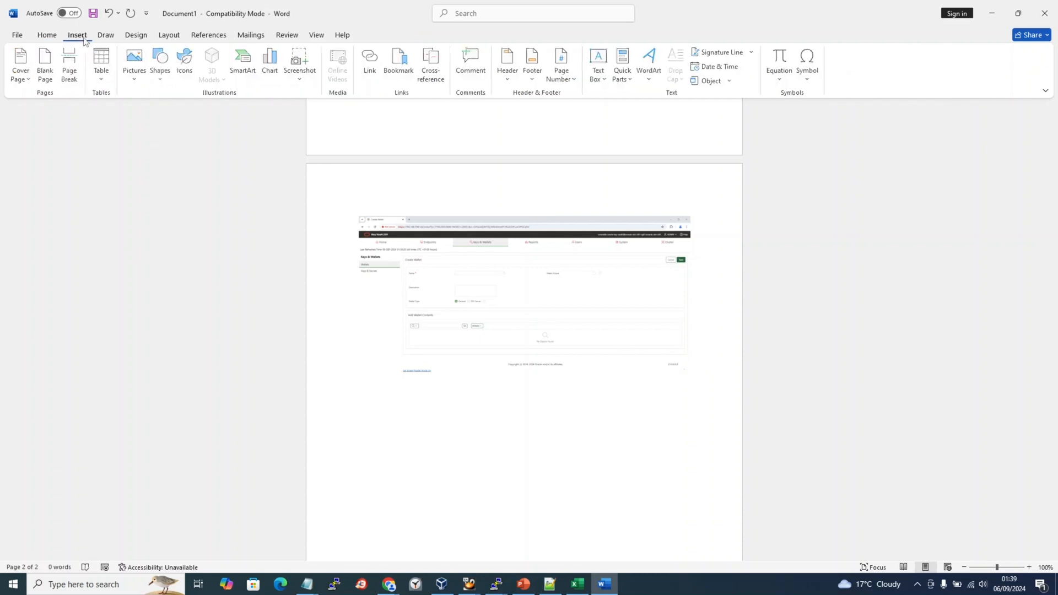
{"action": "left_click", "coordinate": [301, 64]}
{"action": "left_click", "coordinate": [322, 128]}
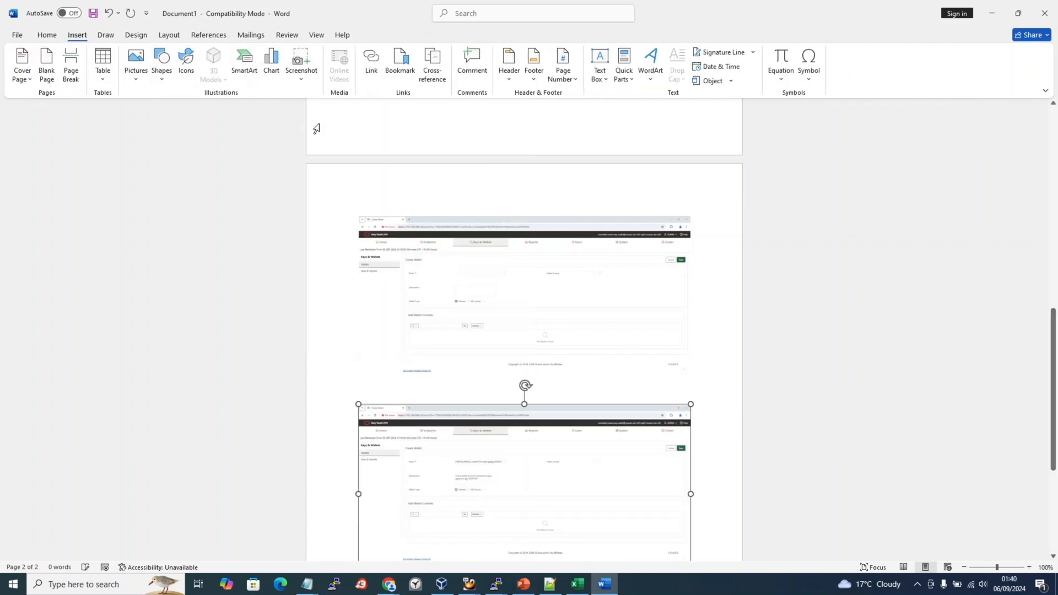
{"action": "key", "text": "alt+Tab"}
{"action": "left_click", "coordinate": [1040, 143]}
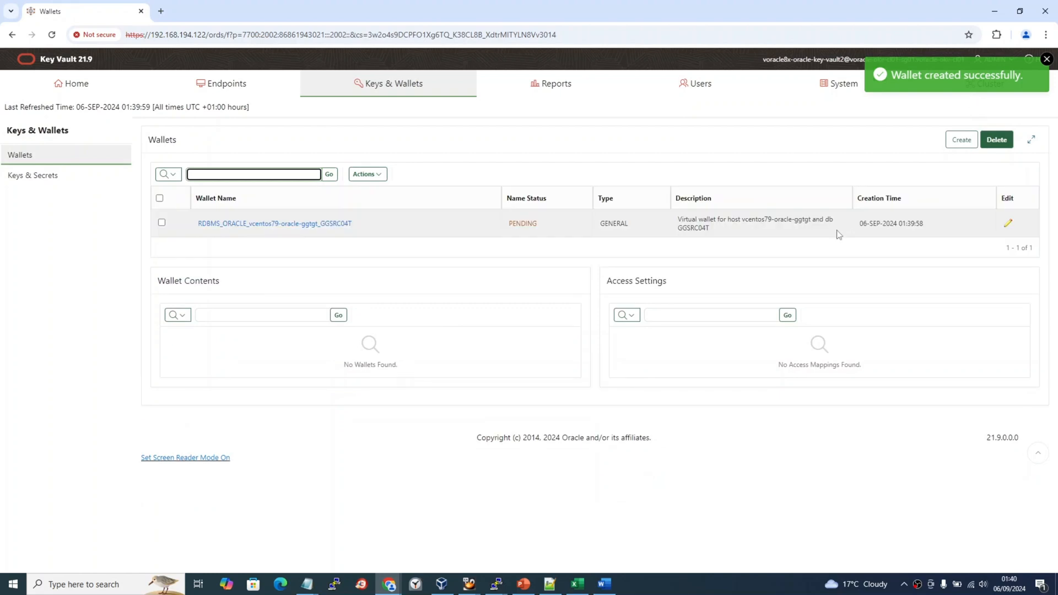
Insert a screenshot of the wallet list with its creation confirmation below the form captures.
{"action": "key", "text": "alt+Tab"}
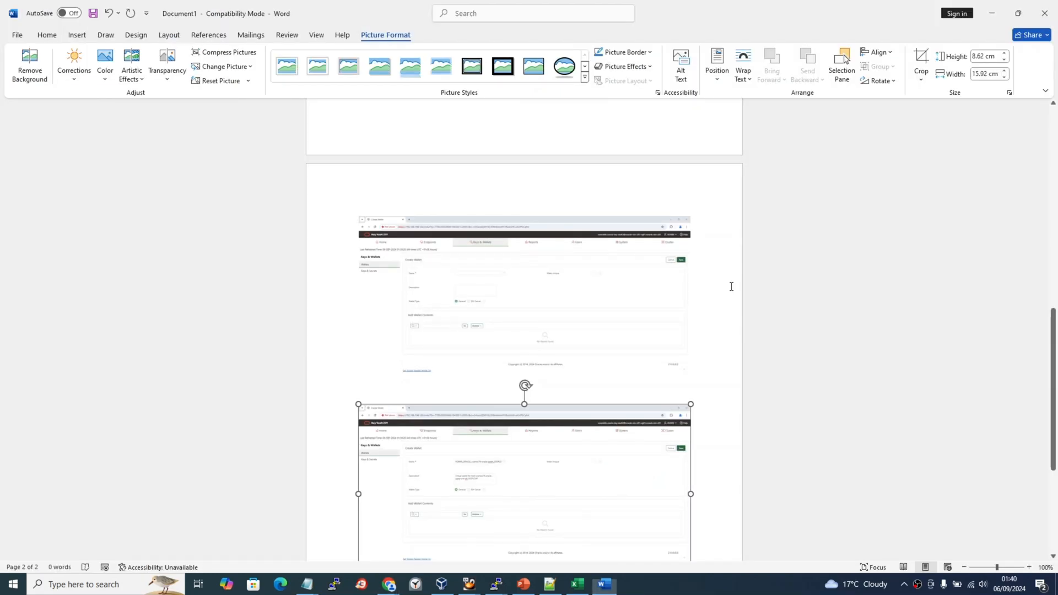
{"action": "scroll", "coordinate": [720, 455], "scroll_direction": "down", "scroll_amount": 1}
{"action": "left_click", "coordinate": [719, 454]}
{"action": "key", "text": "Return"}
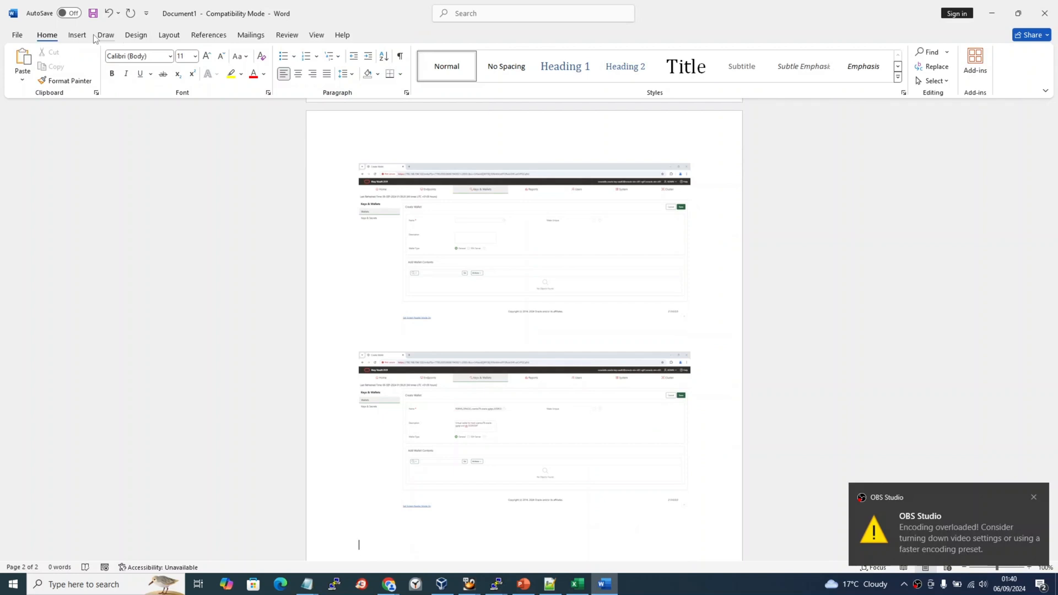
{"action": "left_click", "coordinate": [1033, 499]}
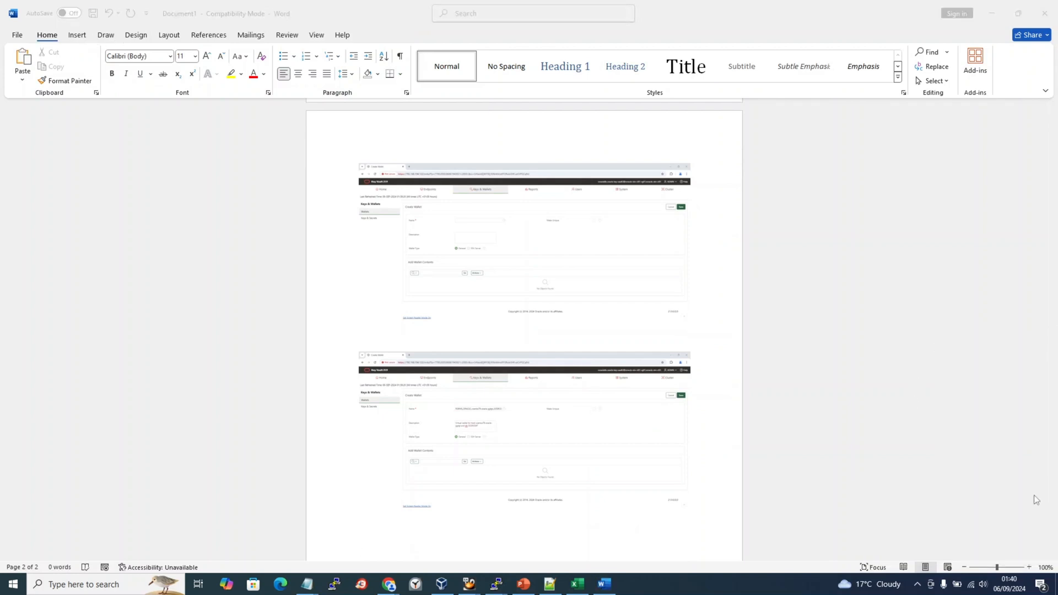
{"action": "left_click", "coordinate": [80, 37]}
{"action": "left_click", "coordinate": [290, 76]}
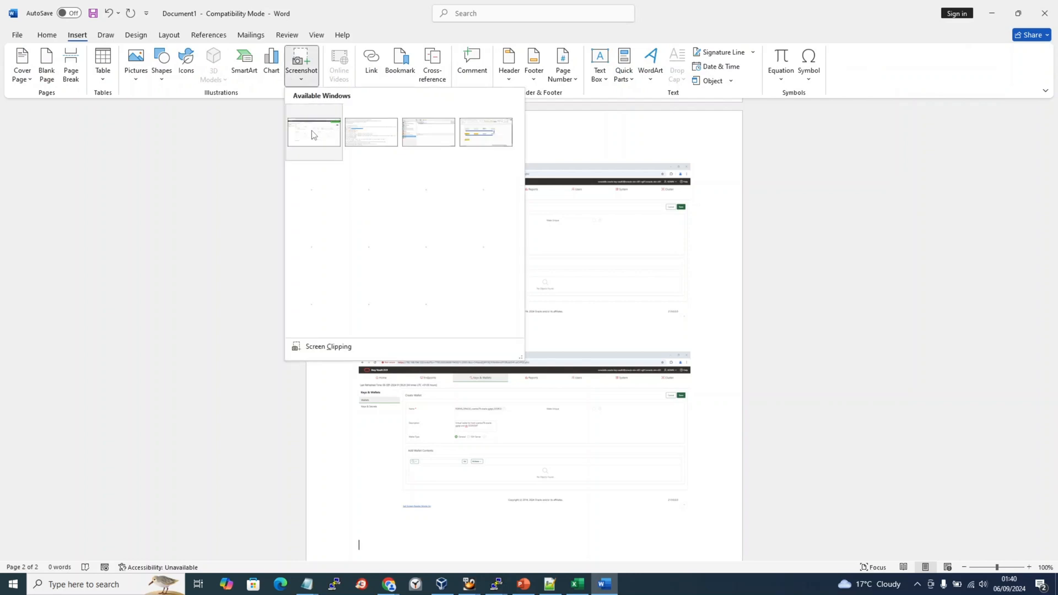
{"action": "left_click", "coordinate": [314, 134]}
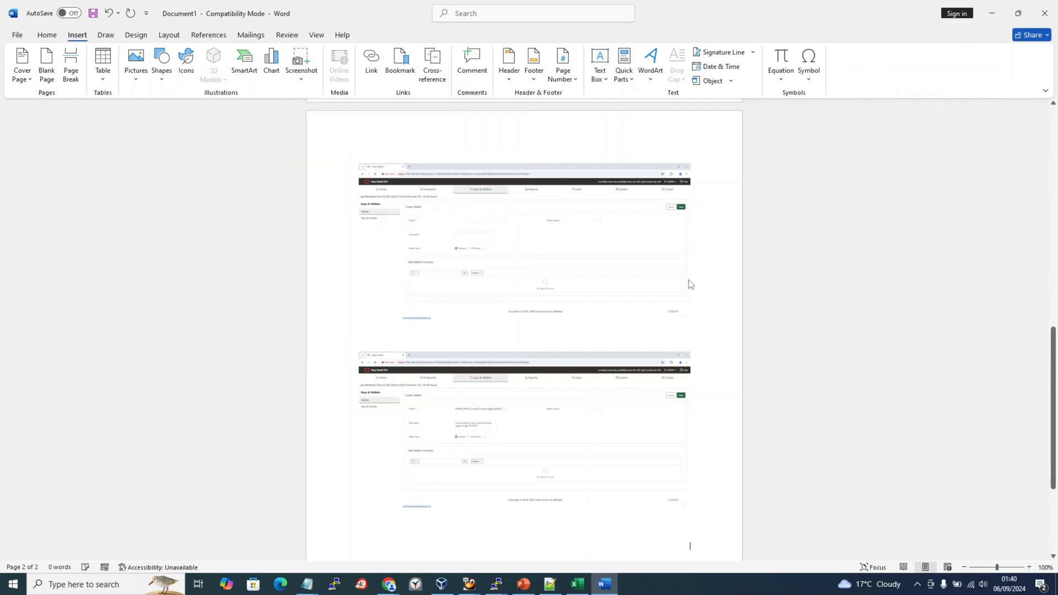
Bring up the Word document's Save As page.
{"action": "left_click", "coordinate": [713, 264]}
{"action": "key", "text": "ctrl+s"}
{"action": "key", "text": "alt+Tab"}
Exit Word's Save As page without saving and return to the Key Vault wallet list.
{"action": "key", "text": "alt+Tab"}
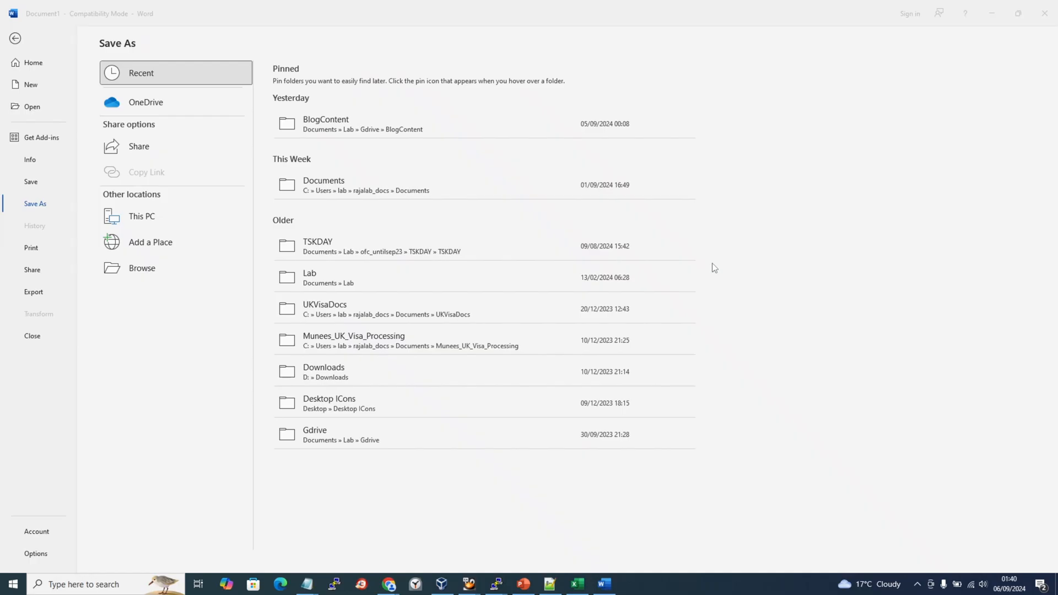
{"action": "key", "text": "Escape"}
{"action": "key", "text": "alt+Tab"}
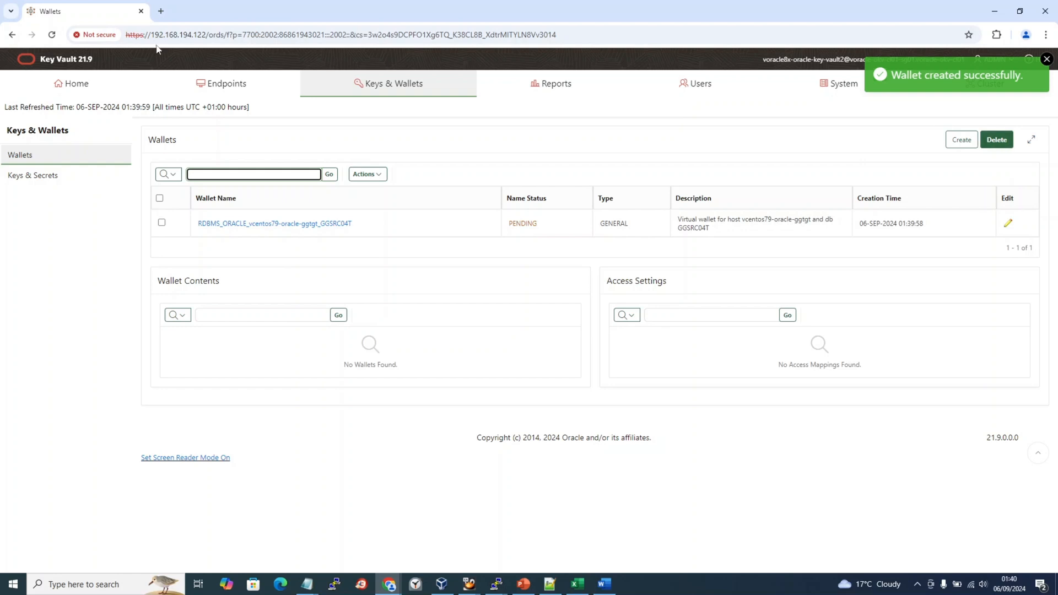
Reload the wallet list, still showing Pending, go to the Key Vault Home tab, then return to Word.
{"action": "left_click", "coordinate": [52, 34]}
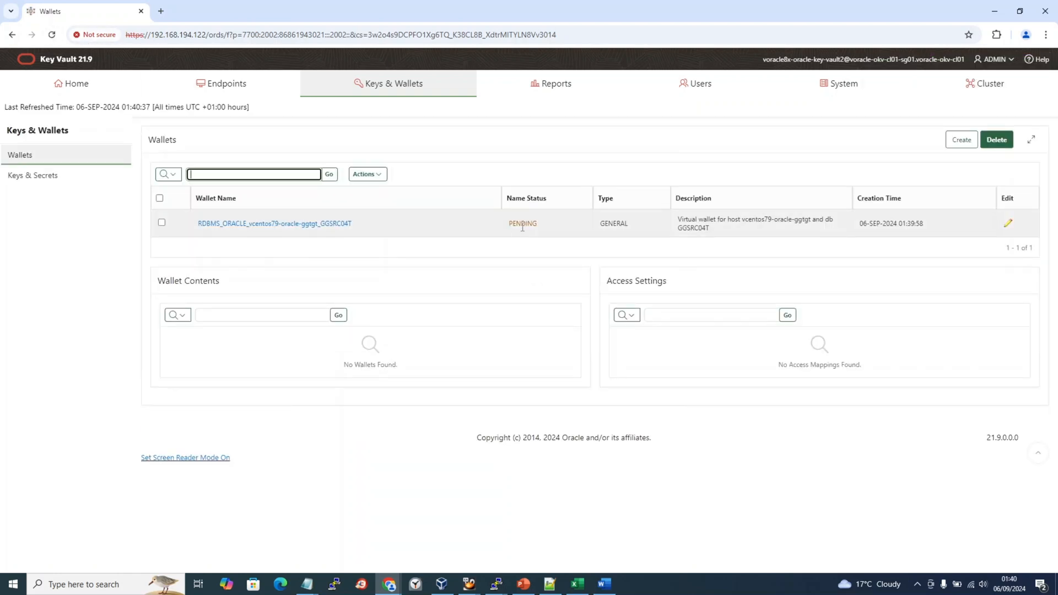
{"action": "left_click", "coordinate": [84, 96]}
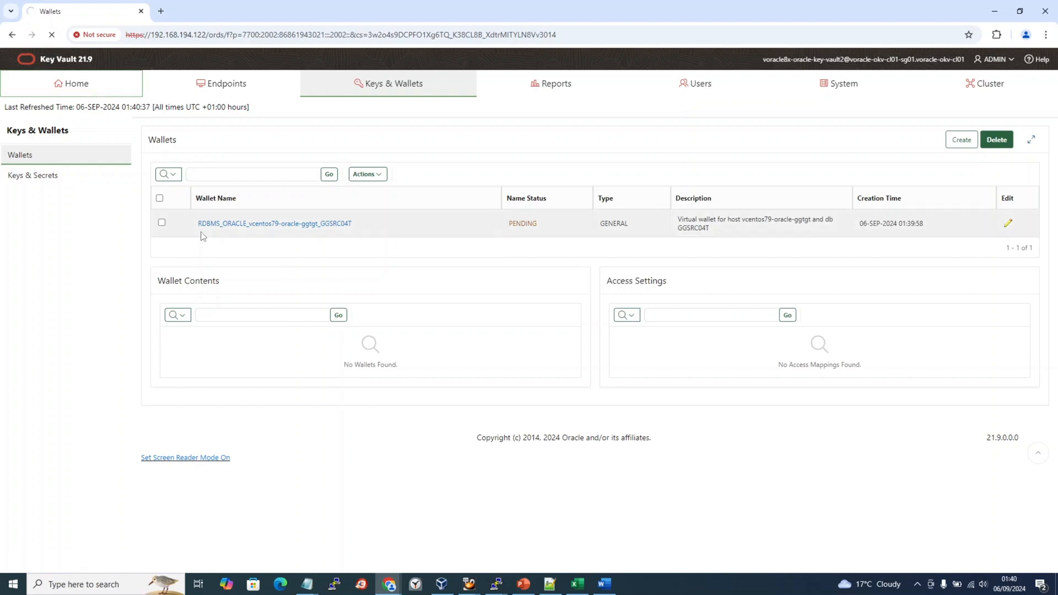
{"action": "key", "text": "alt+Tab"}
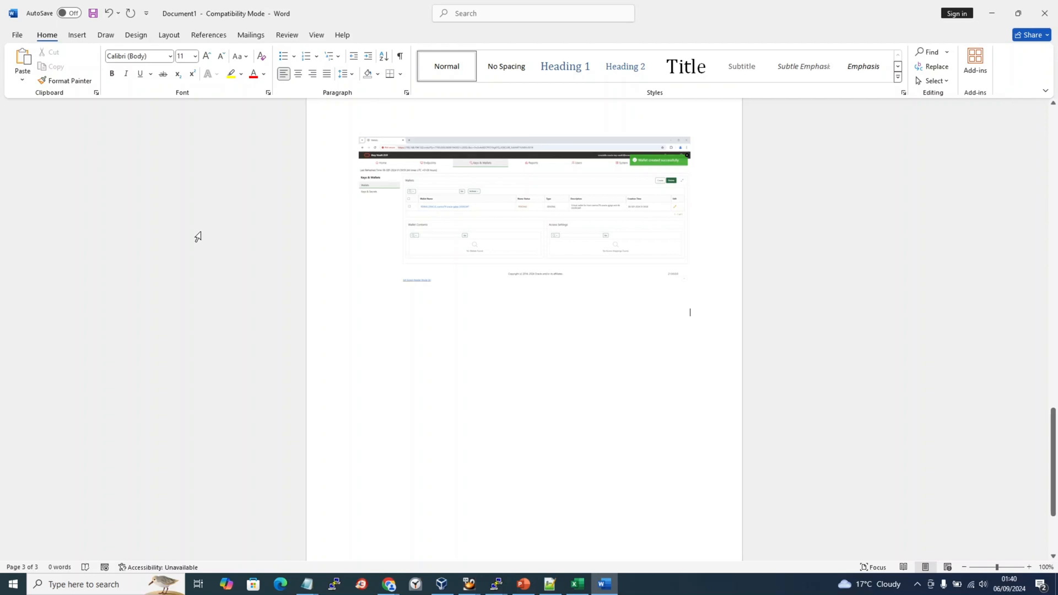
Confirm under Keys & Wallets that the new wallet is Active, then go back to the Word document.
{"action": "key", "text": "alt+Tab"}
{"action": "scroll", "coordinate": [203, 237], "scroll_direction": "down", "scroll_amount": 4}
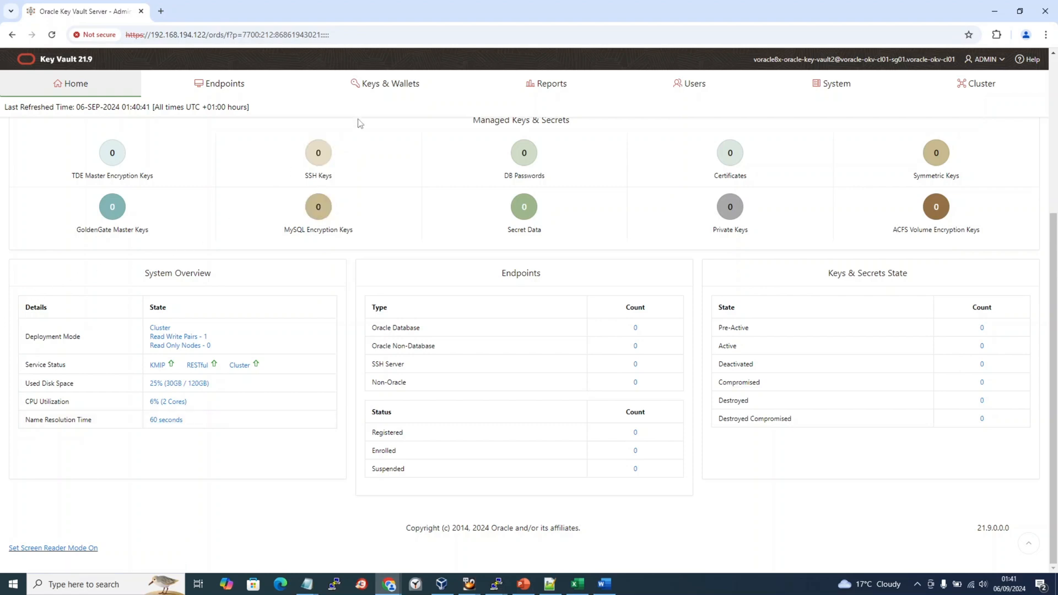
{"action": "left_click", "coordinate": [391, 90]}
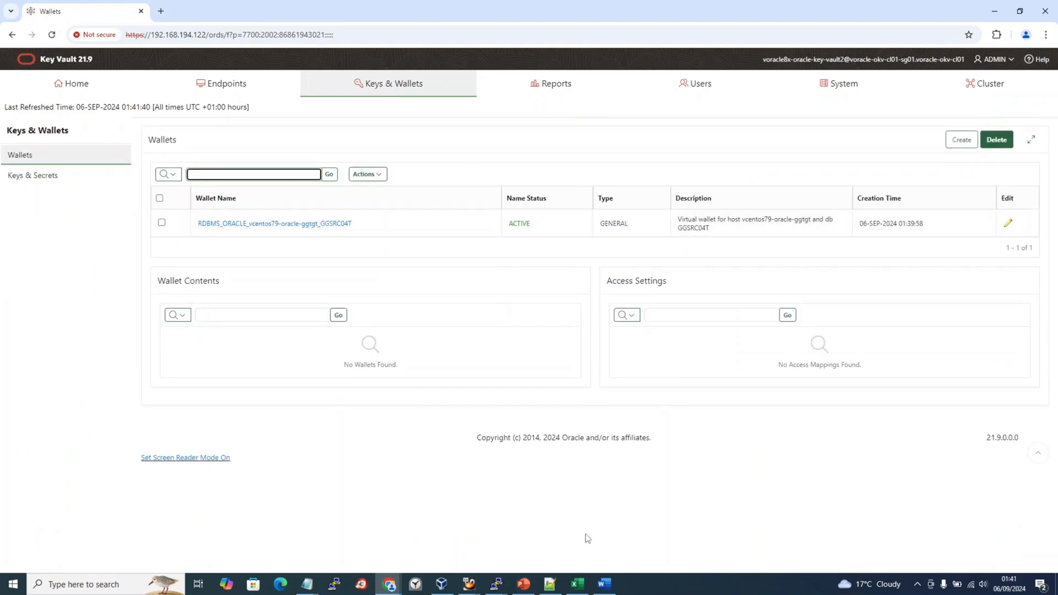
{"action": "left_click", "coordinate": [604, 584]}
{"action": "key", "text": "BackSpace"}
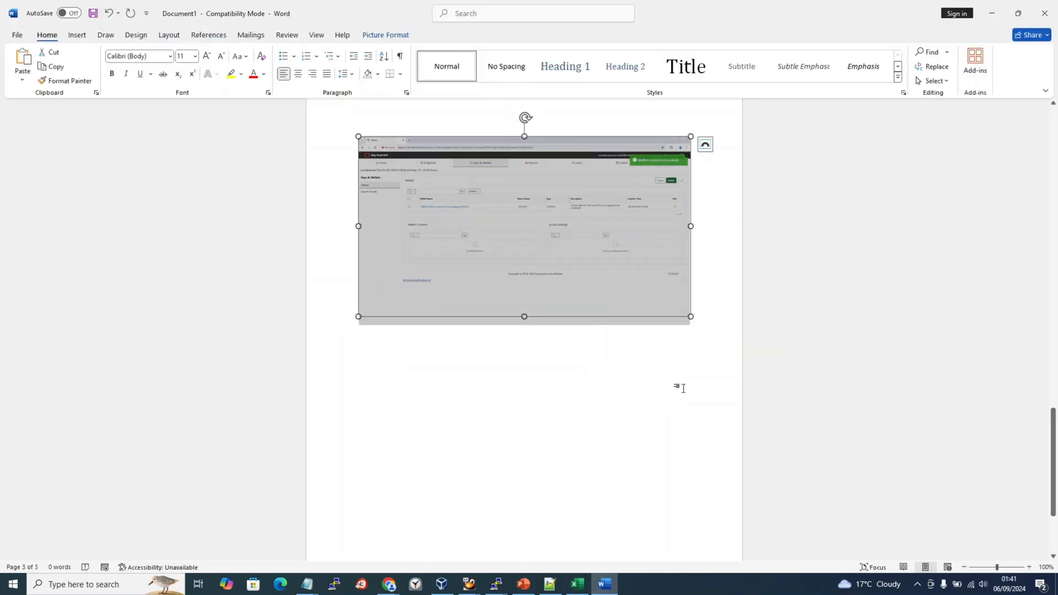
Insert a capture of the Key Vault wallets list showing the wallet Active on a new line.
{"action": "left_click", "coordinate": [718, 316]}
{"action": "key", "text": "Return"}
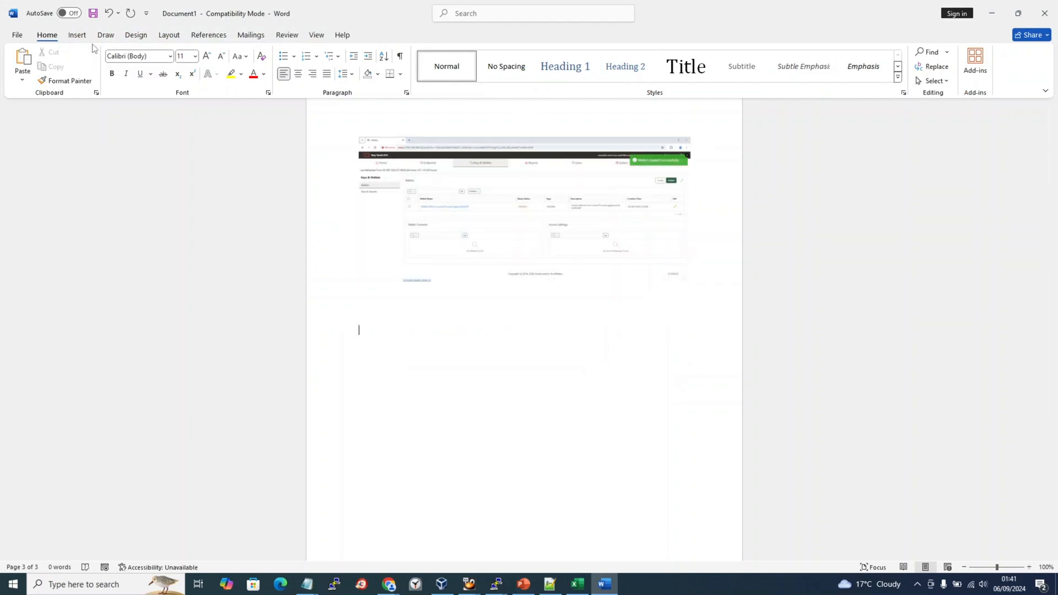
{"action": "left_click", "coordinate": [77, 34]}
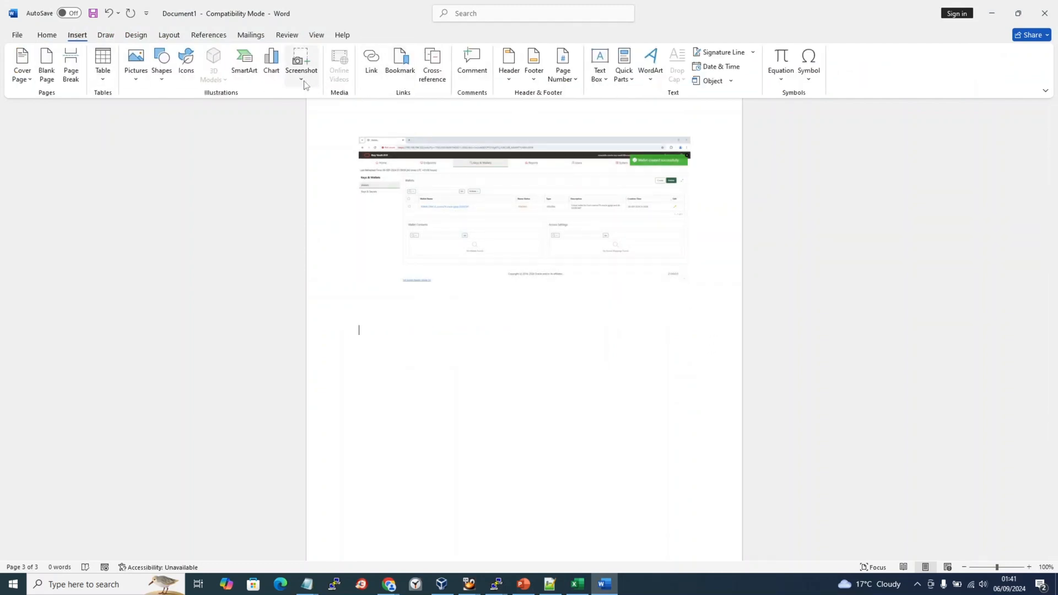
{"action": "left_click", "coordinate": [301, 65]}
{"action": "left_click", "coordinate": [323, 145]}
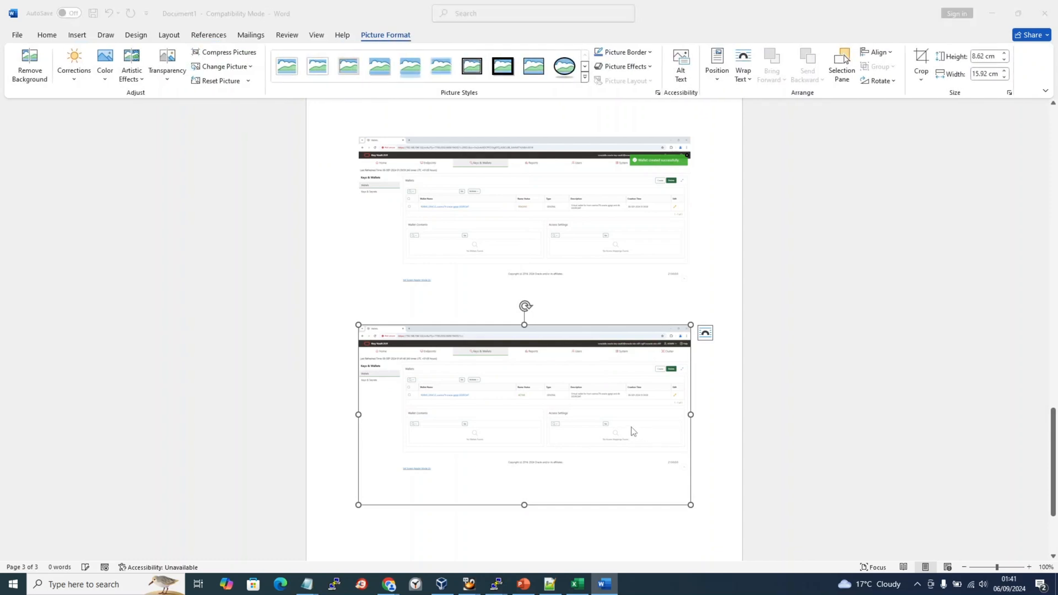
{"action": "key", "text": "alt+Tab"}
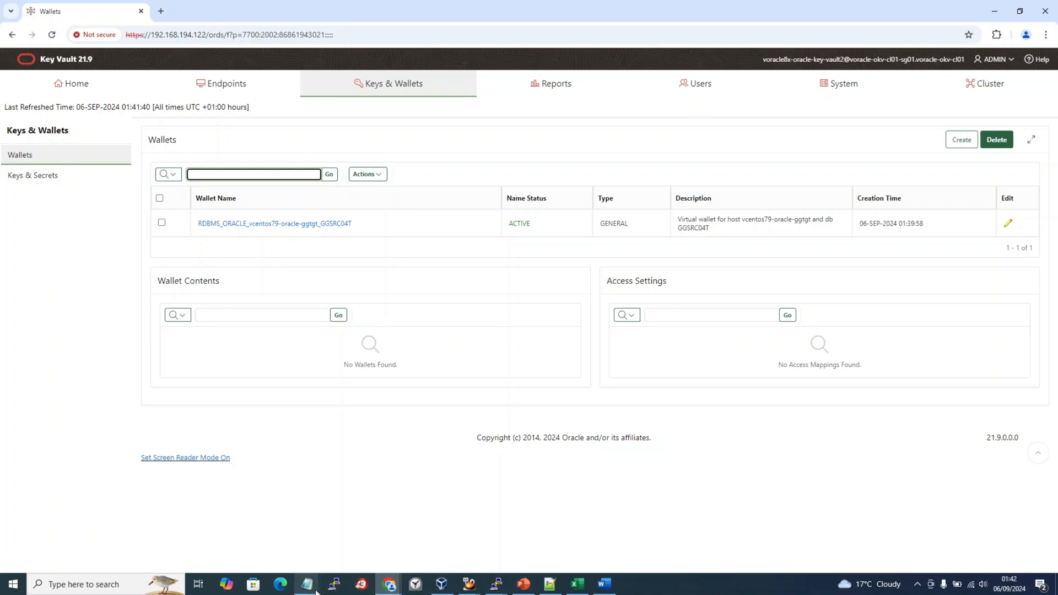
Add the note '>> done until here' on a new line below the endpoint name.
{"action": "mouse_move", "coordinate": [311, 589]}
{"action": "left_click", "coordinate": [248, 557]}
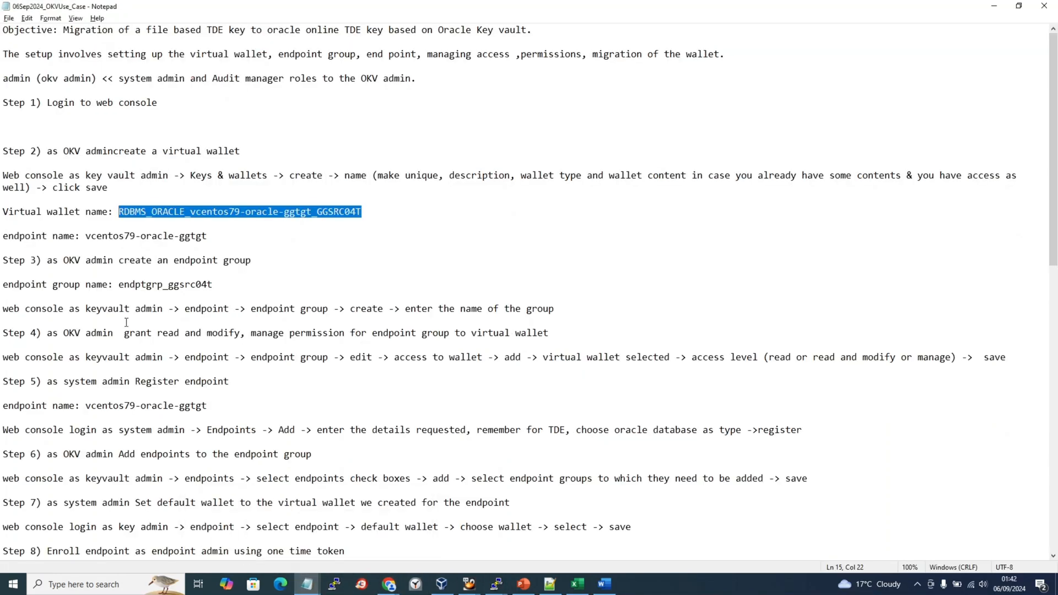
{"action": "left_click", "coordinate": [96, 121]}
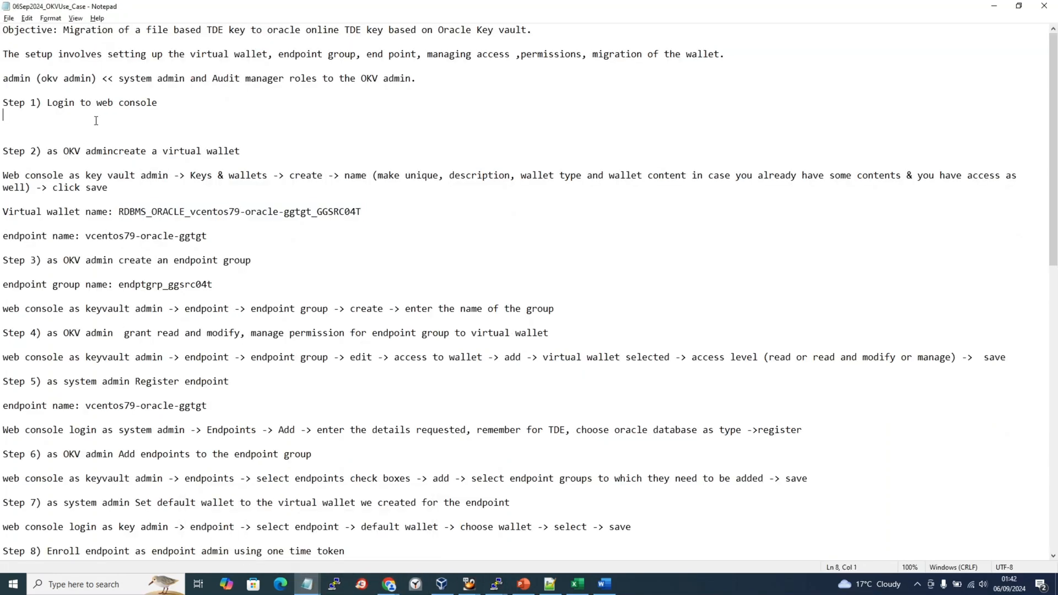
{"action": "left_click", "coordinate": [382, 213]}
{"action": "key", "text": "Return"}
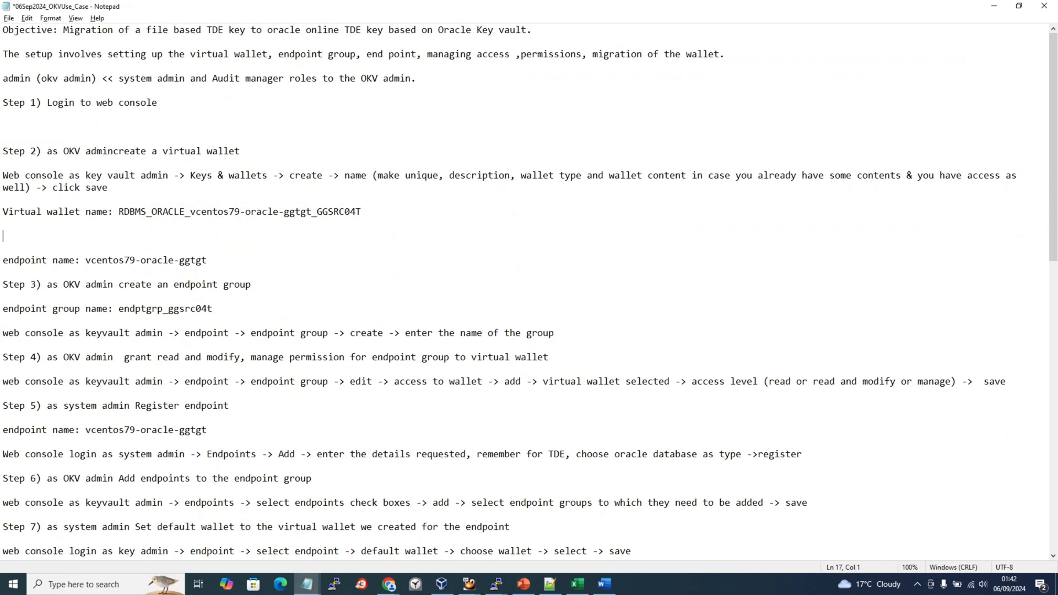
{"action": "key", "text": "Delete"}
{"action": "key", "text": "Delete"}
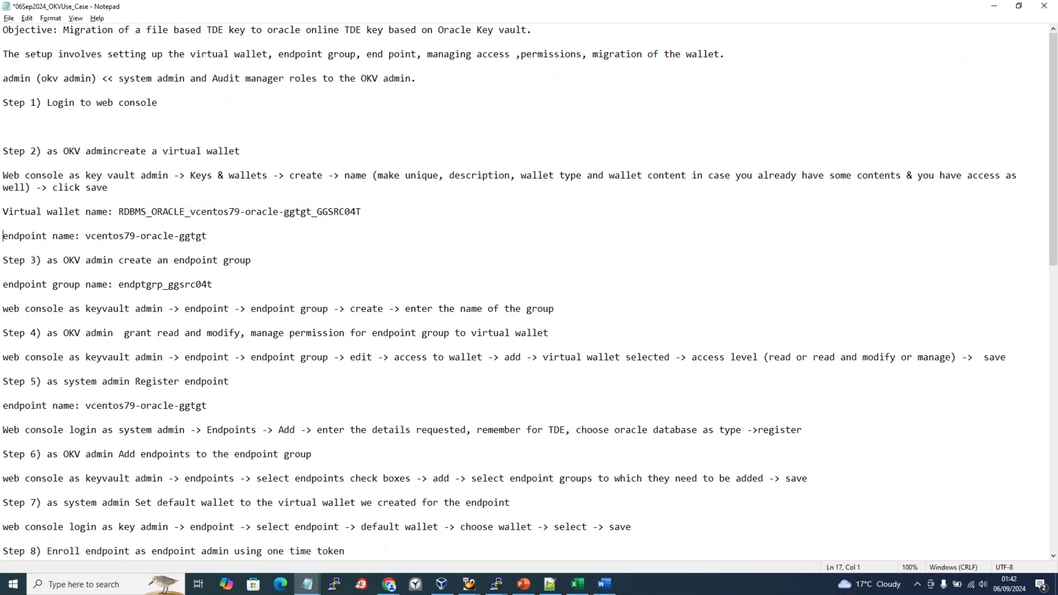
{"action": "key", "text": "End"}
{"action": "key", "text": "Return"}
{"action": "key", "text": "Return"}
{"action": "type", "text": ">> "}
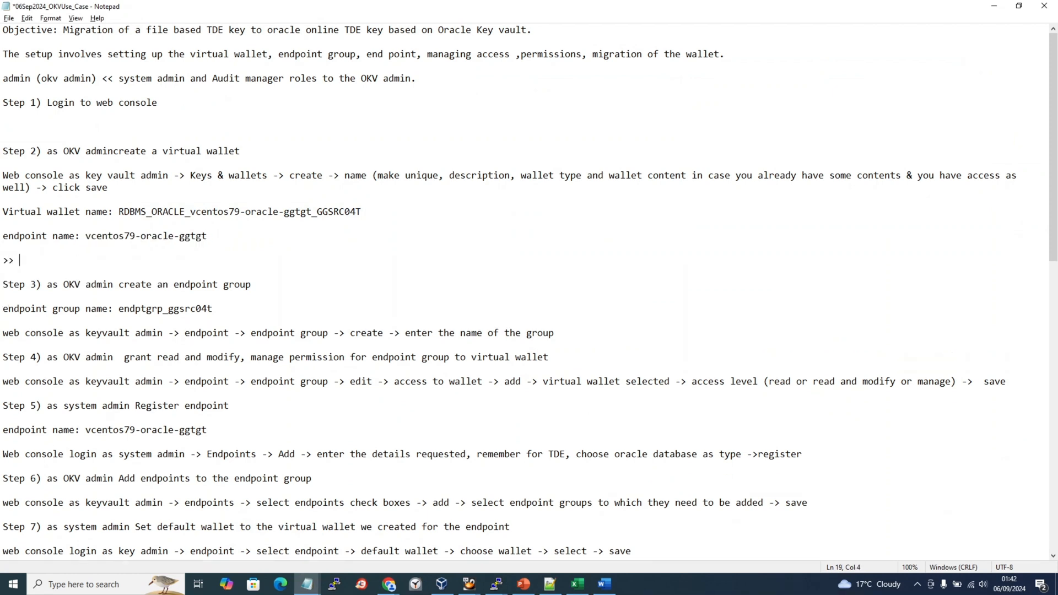
{"action": "type", "text": "done until just"}
{"action": "key", "text": "BackSpace"}
{"action": "key", "text": "BackSpace"}
{"action": "key", "text": "BackSpace"}
{"action": "key", "text": "BackSpace"}
{"action": "type", "text": "here"}
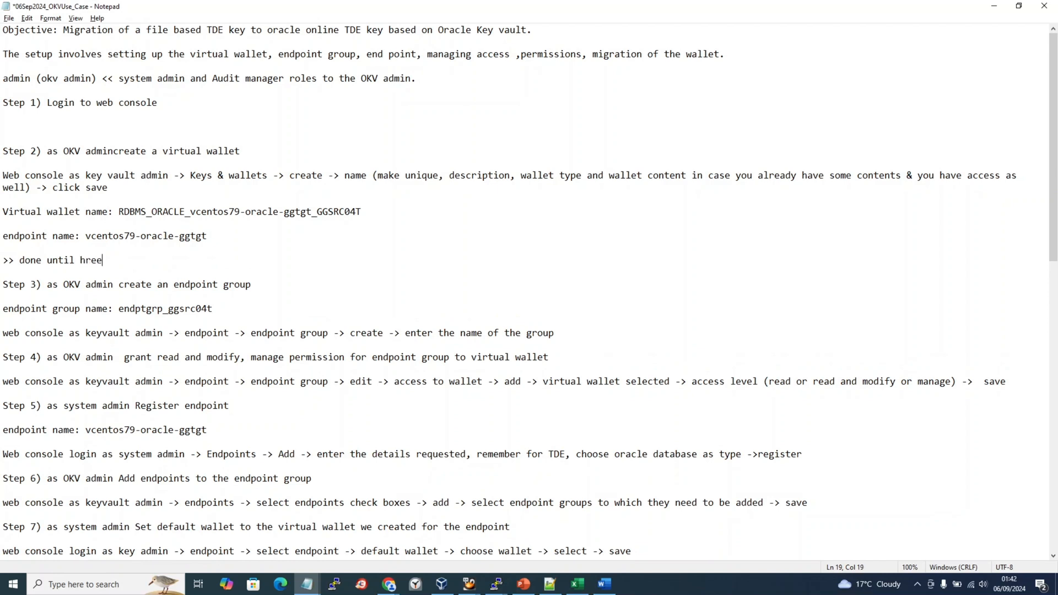